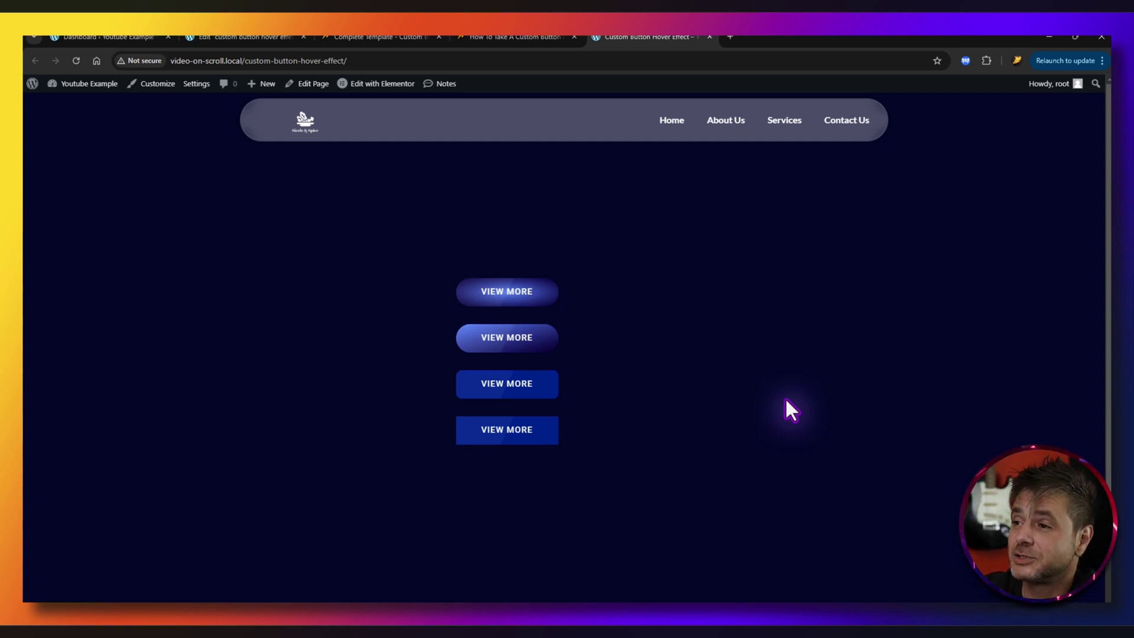
Step: Switch to the browser tab showing the Complete Template – Custom Button Hover Effect product page
click(378, 36)
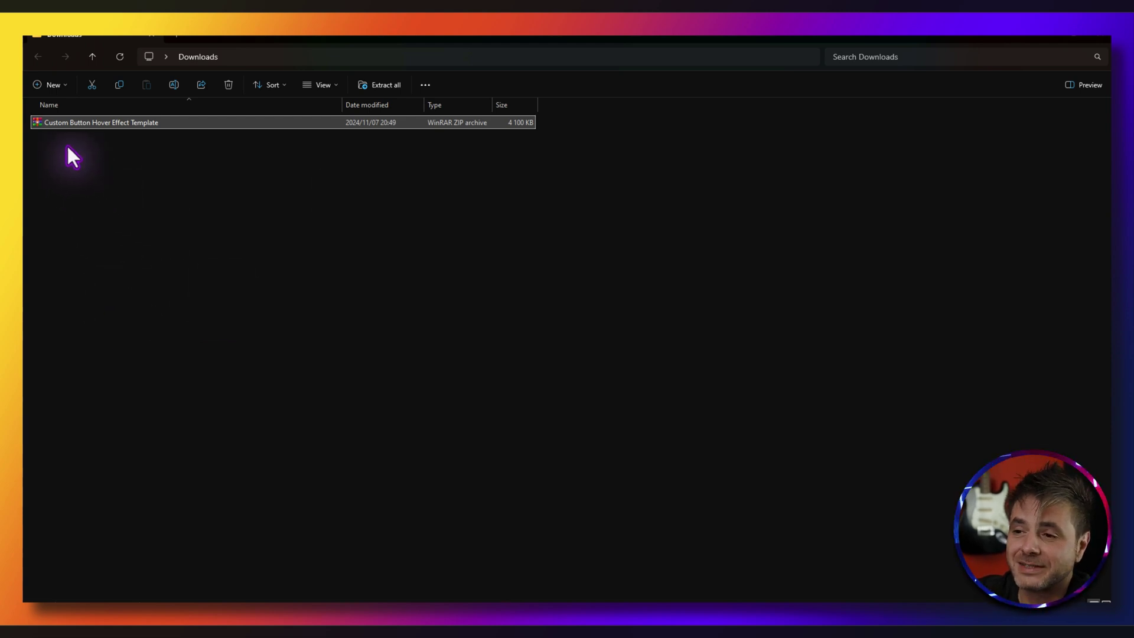
Step: Bring up the extract options for the Custom Button Hover Effect Template ZIP in Downloads
right_click(102, 122)
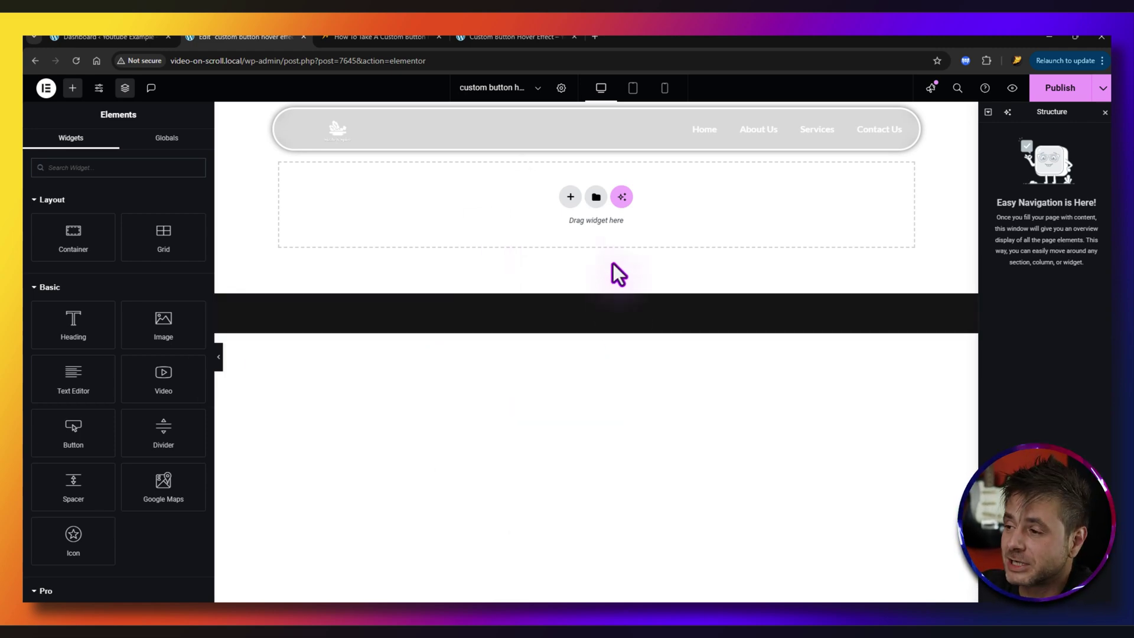
Step: Import the template's JSON file through the Template Library, then insert it with its page settings
click(596, 197)
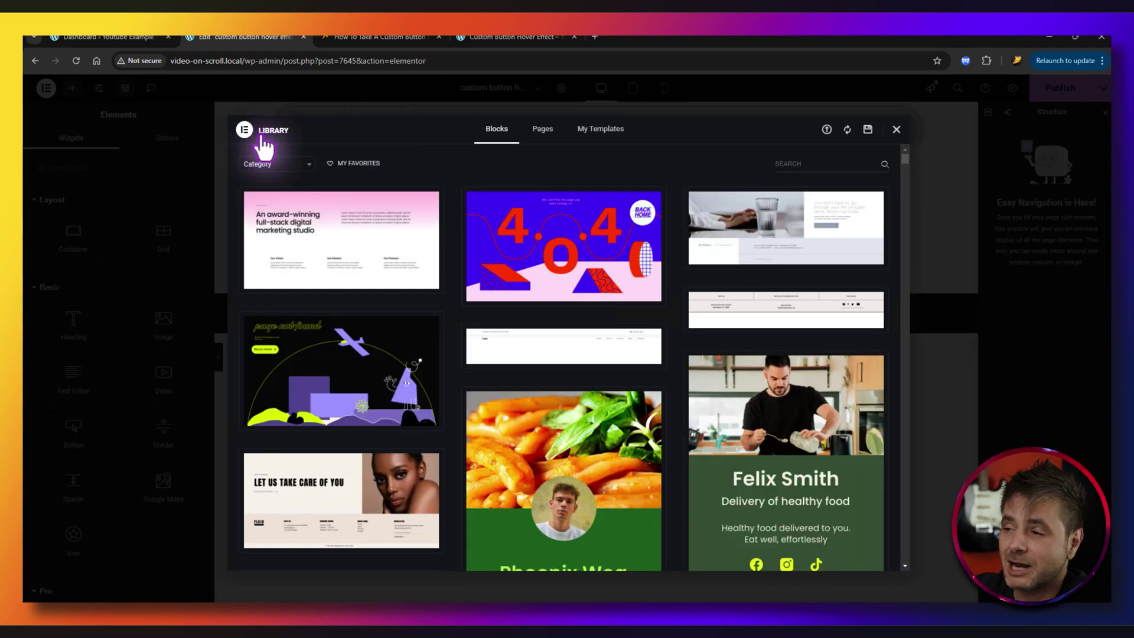
click(827, 129)
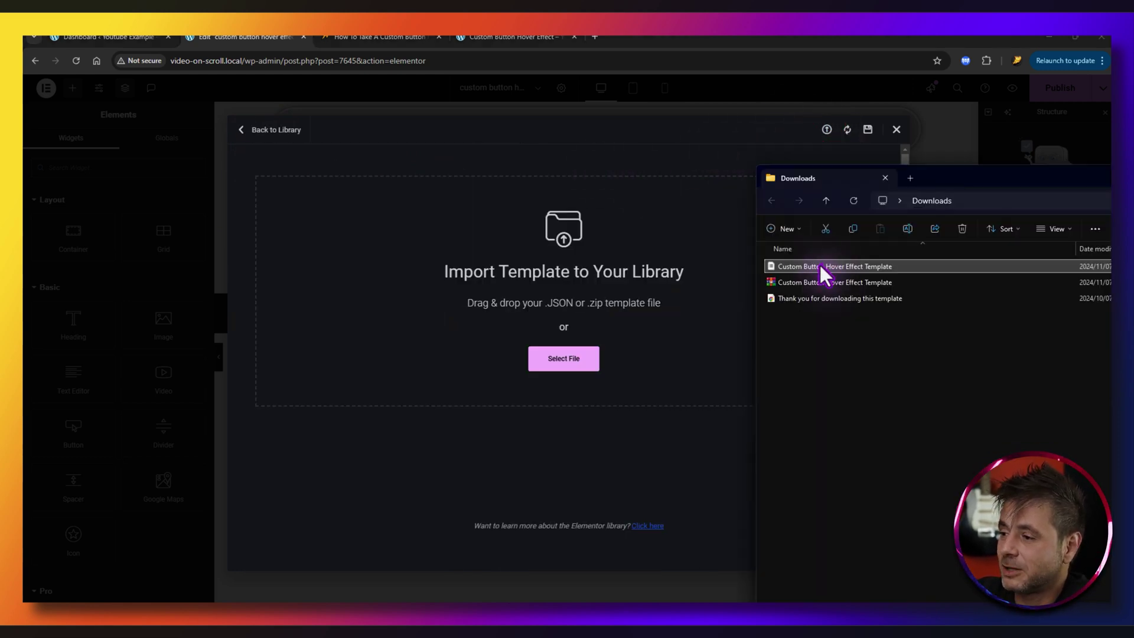
drag(820, 264, 489, 261)
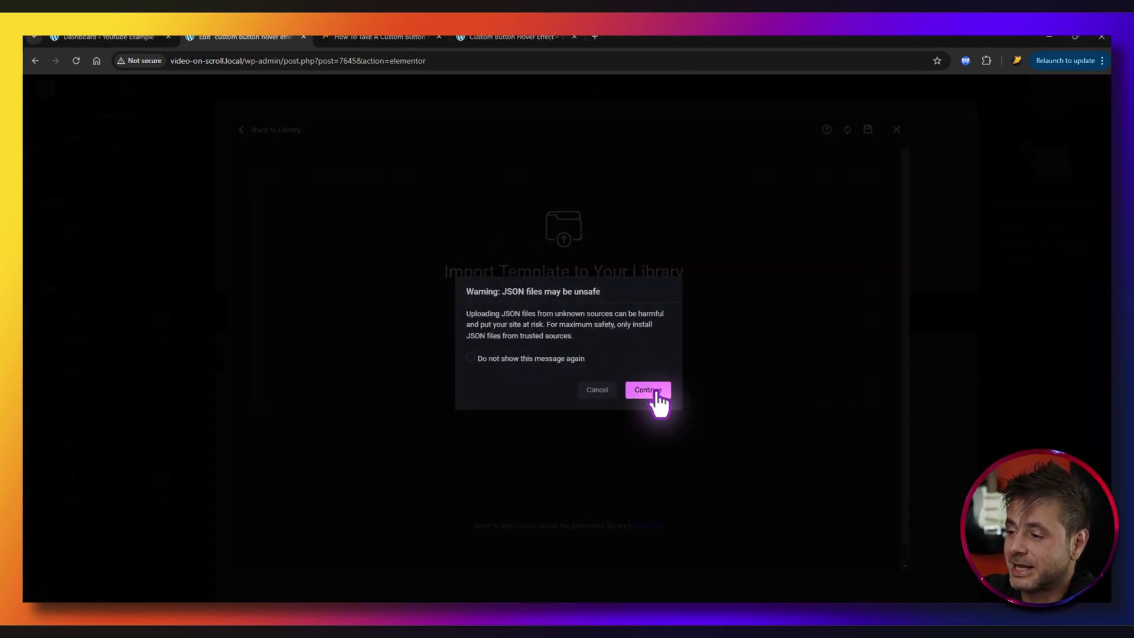
click(649, 389)
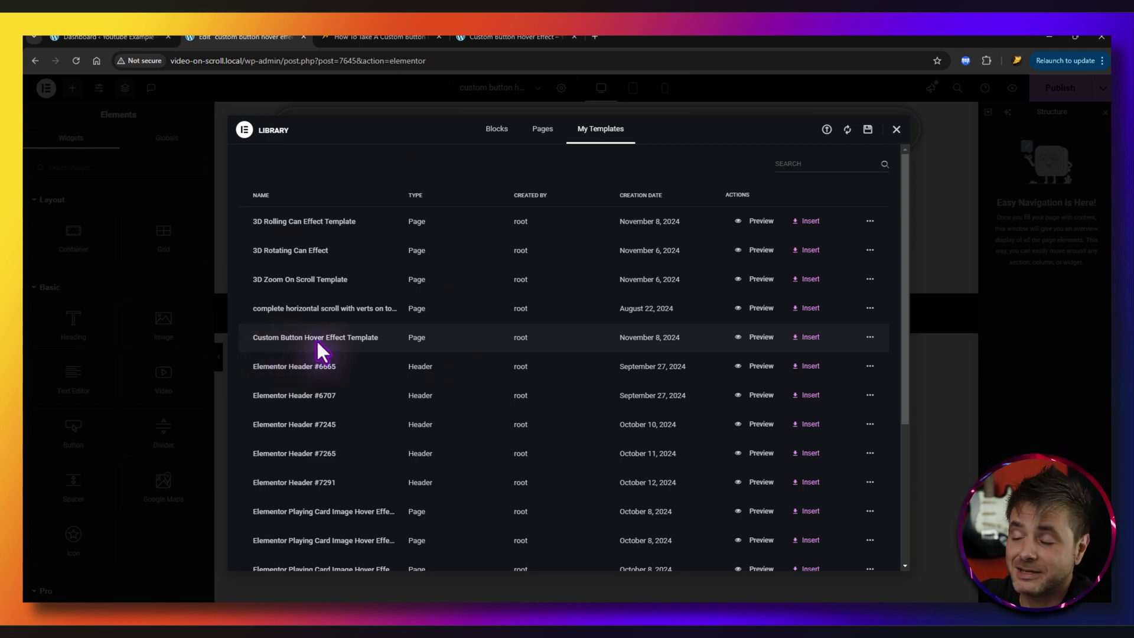
click(809, 338)
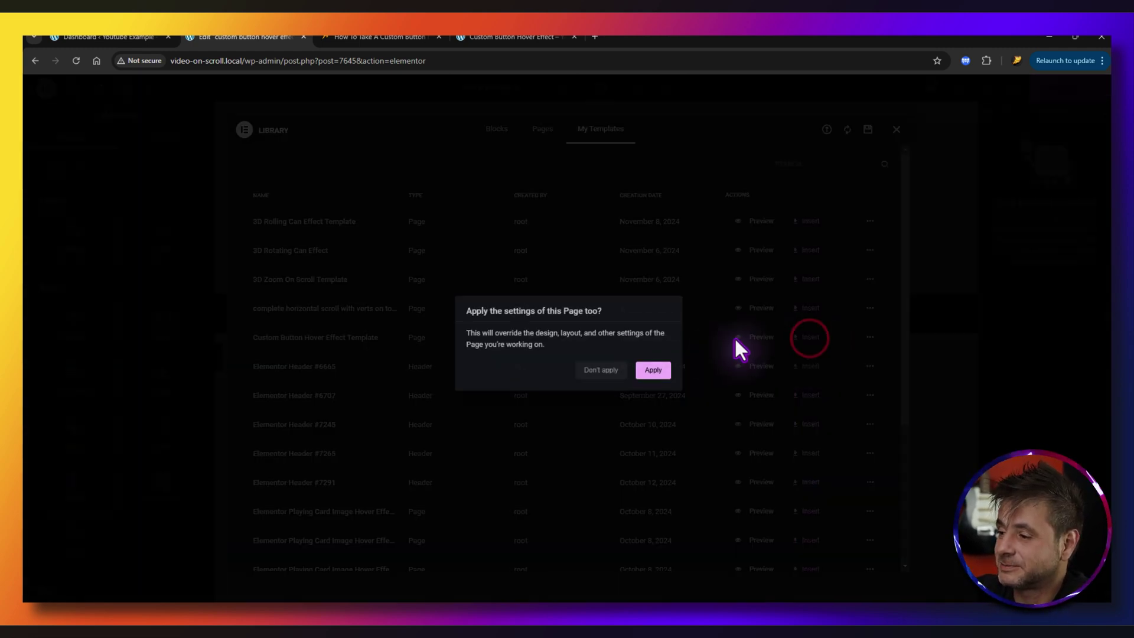
click(653, 371)
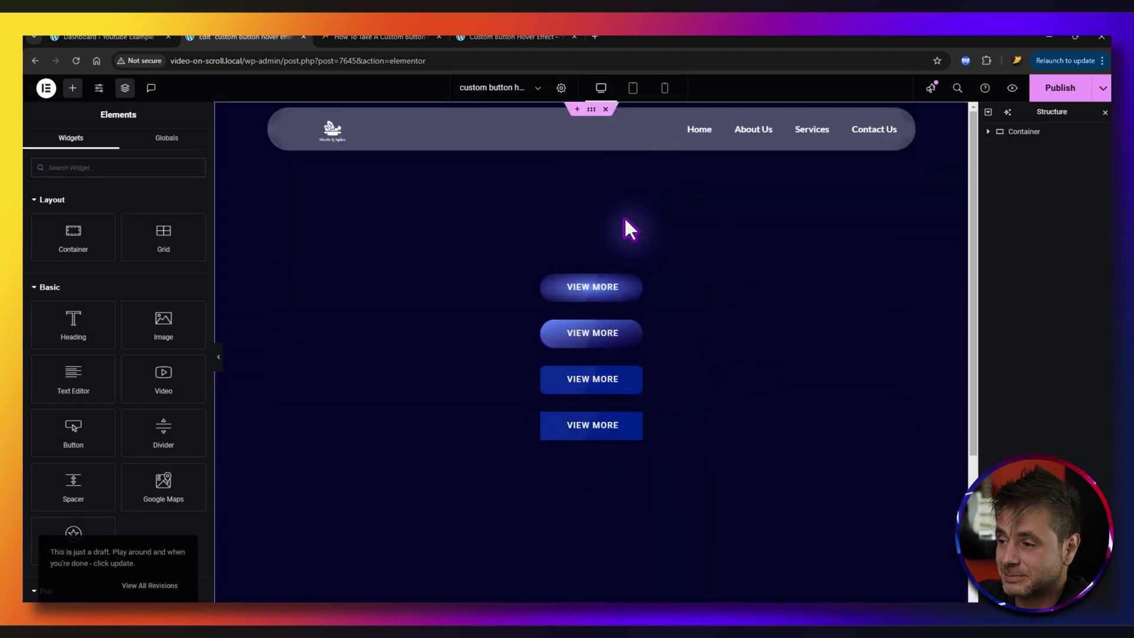
Step: In the first VIEW MORE button's Custom CSS, replace the --left-gradient hex value with red
click(579, 287)
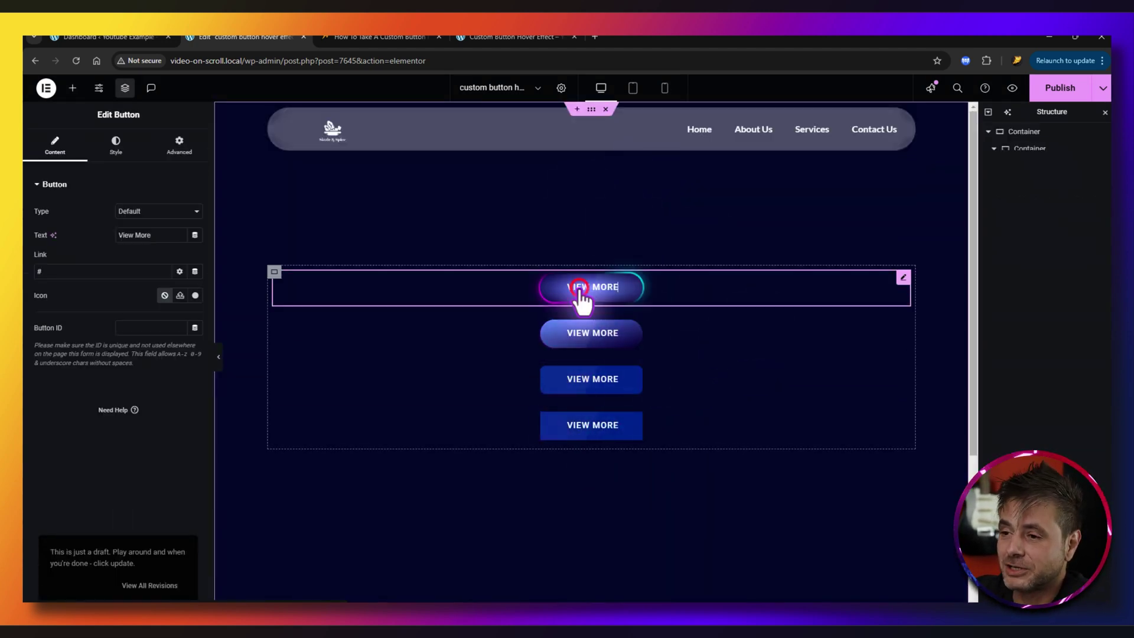
click(187, 147)
scroll(113, 254, down, 5)
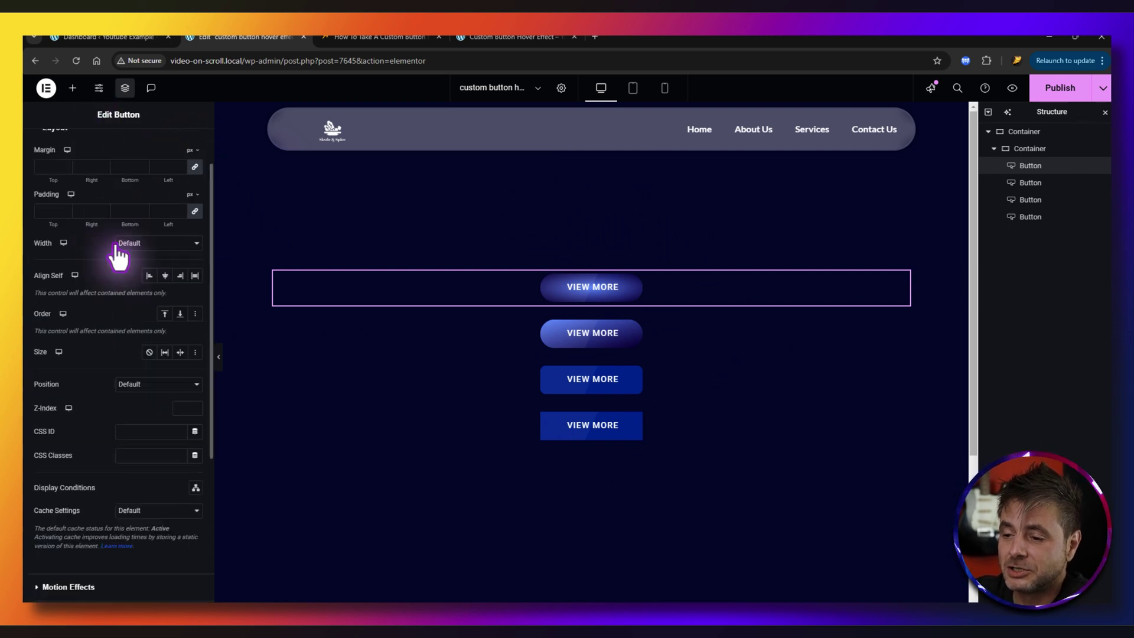
click(94, 529)
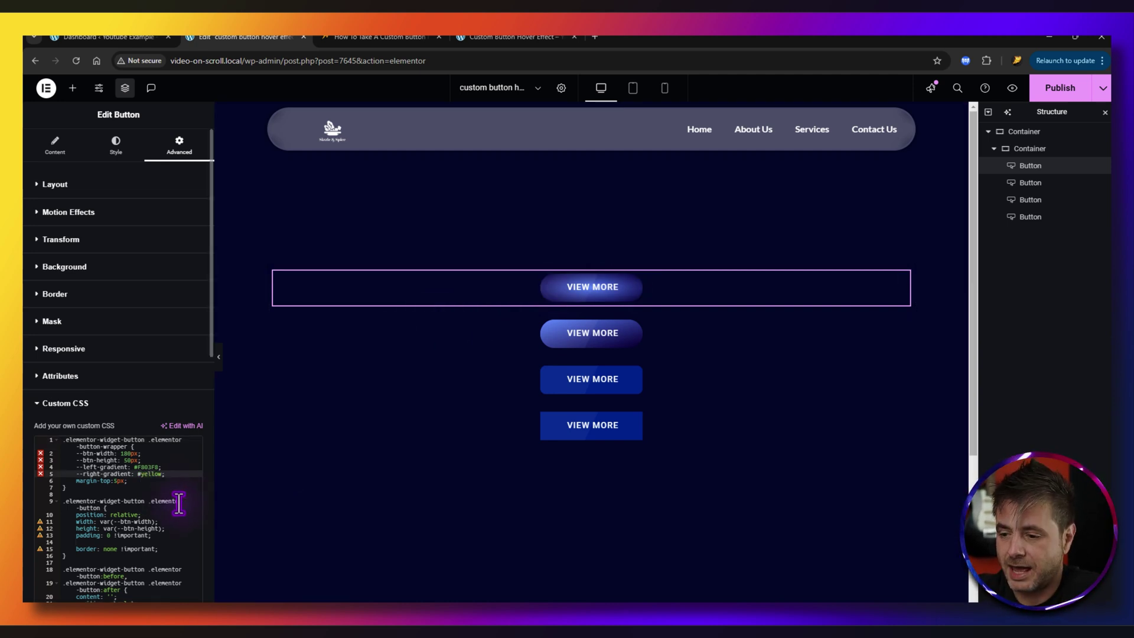
click(149, 467)
double_click(149, 467)
text(red)
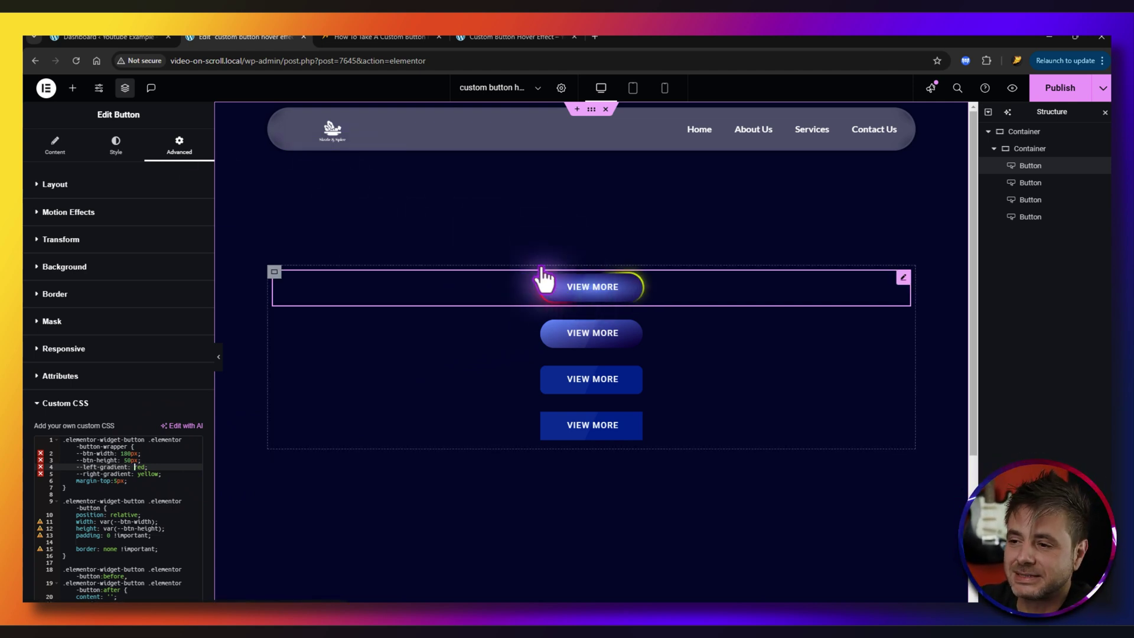
Step: Lower the first button's linked Border Radius values from 50 to 8 in its Style settings
click(122, 147)
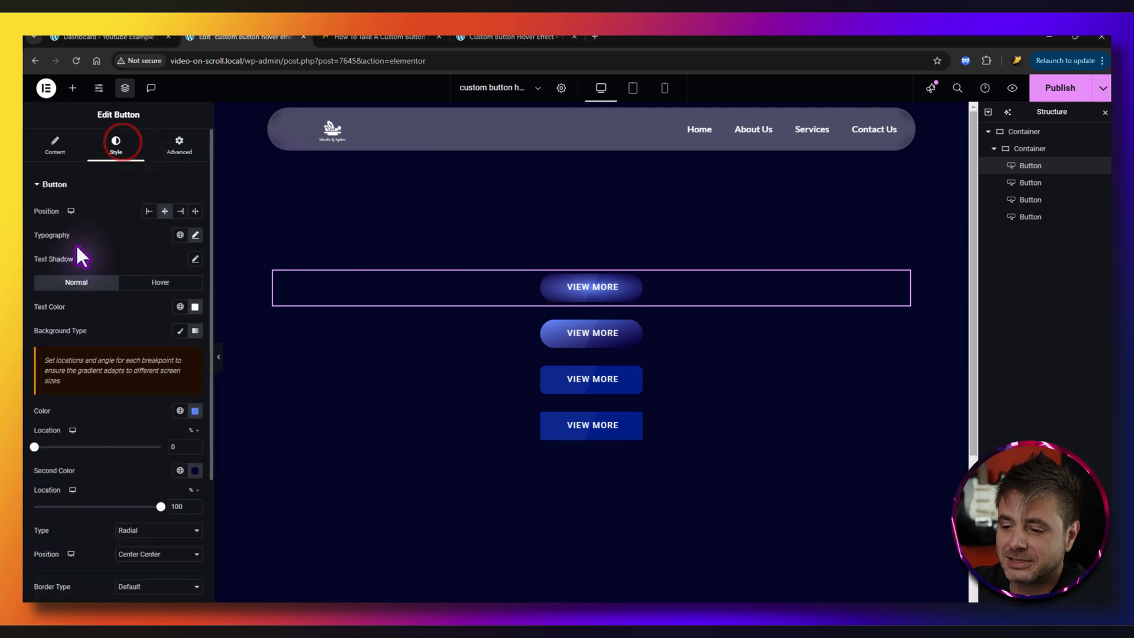
scroll(82, 366, down, 3)
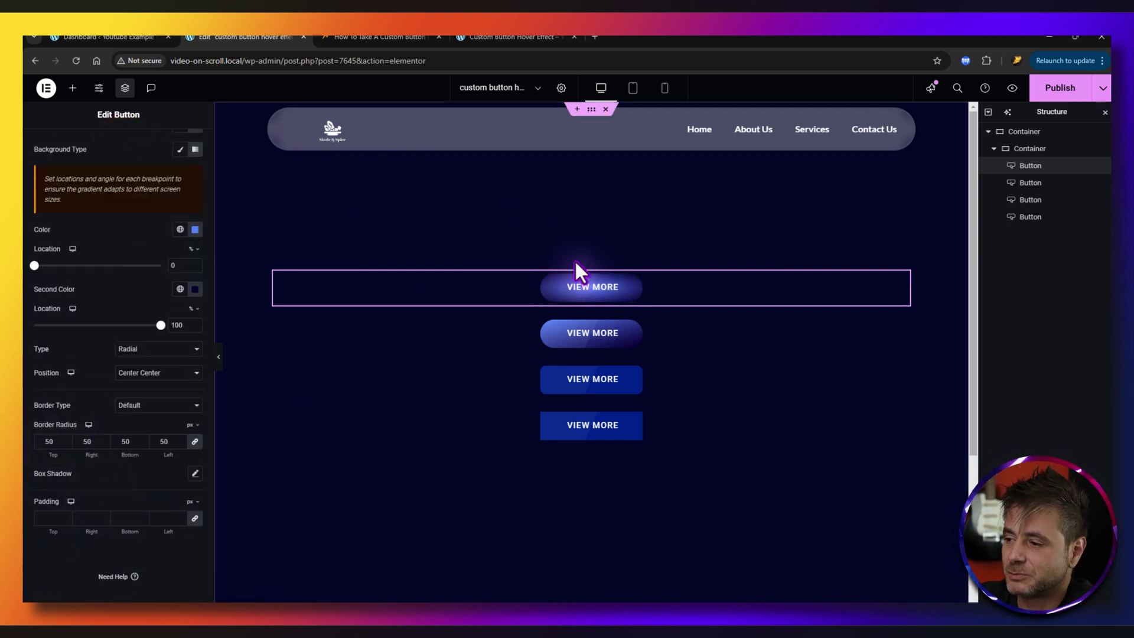
scroll(65, 442, down, 20)
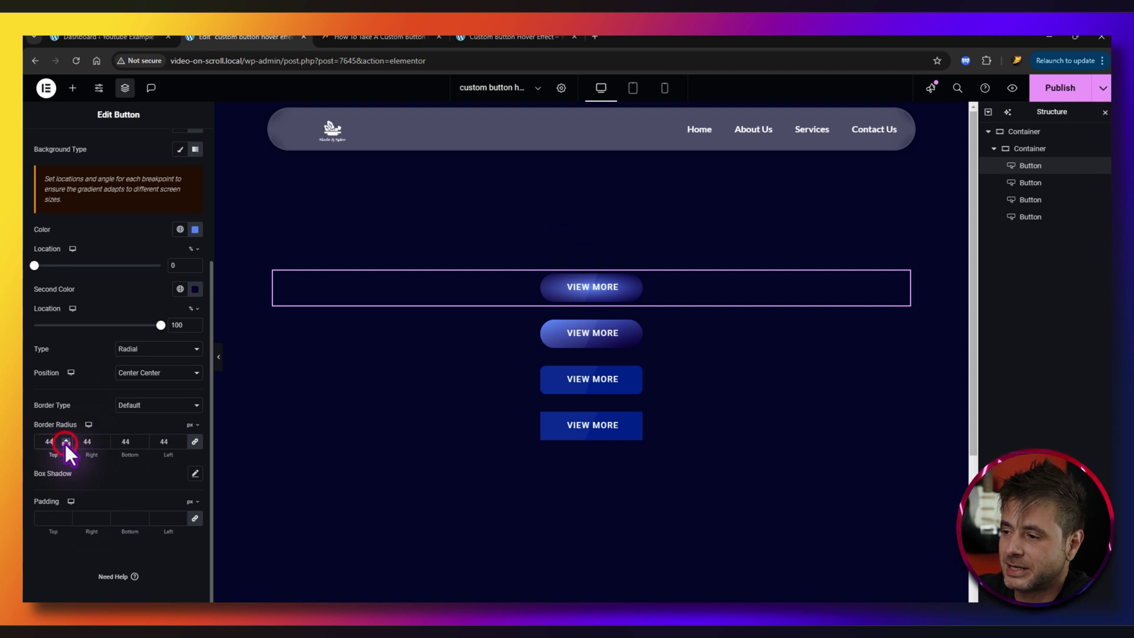
scroll(65, 441, down, 16)
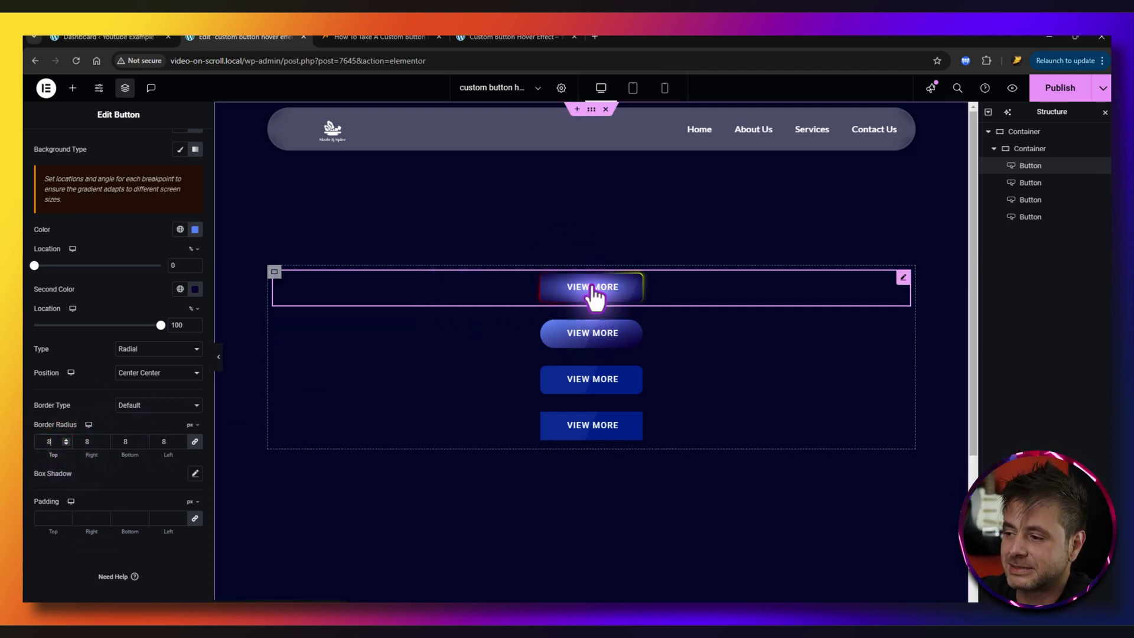
scroll(103, 404, up, 3)
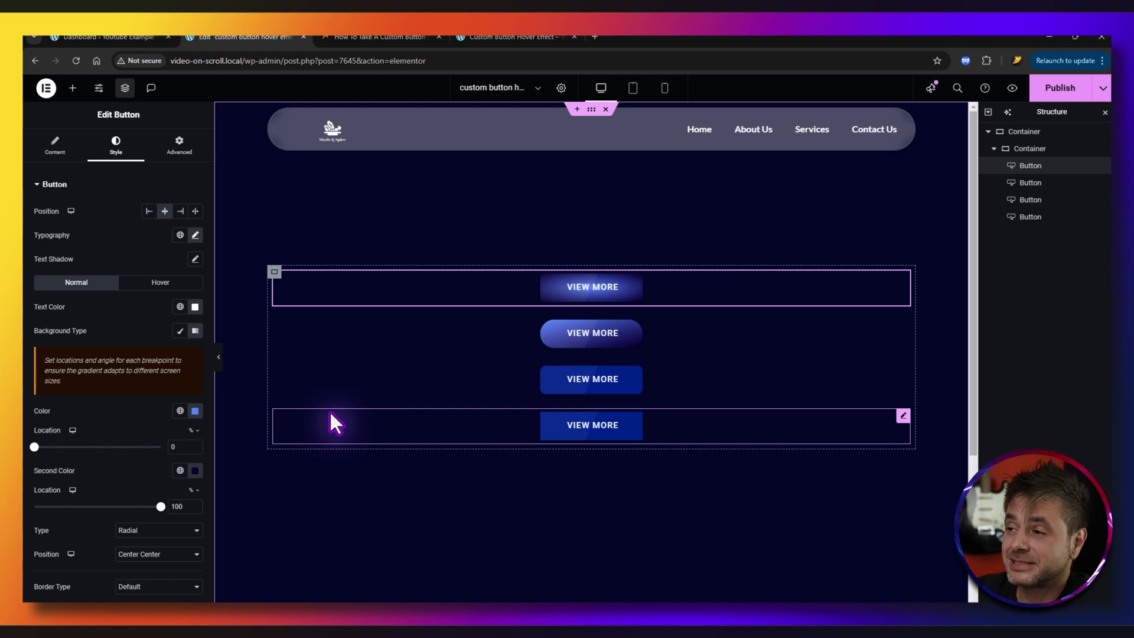
Step: Delete the buttons' container and add a new single-column Flexbox container
right_click(1014, 133)
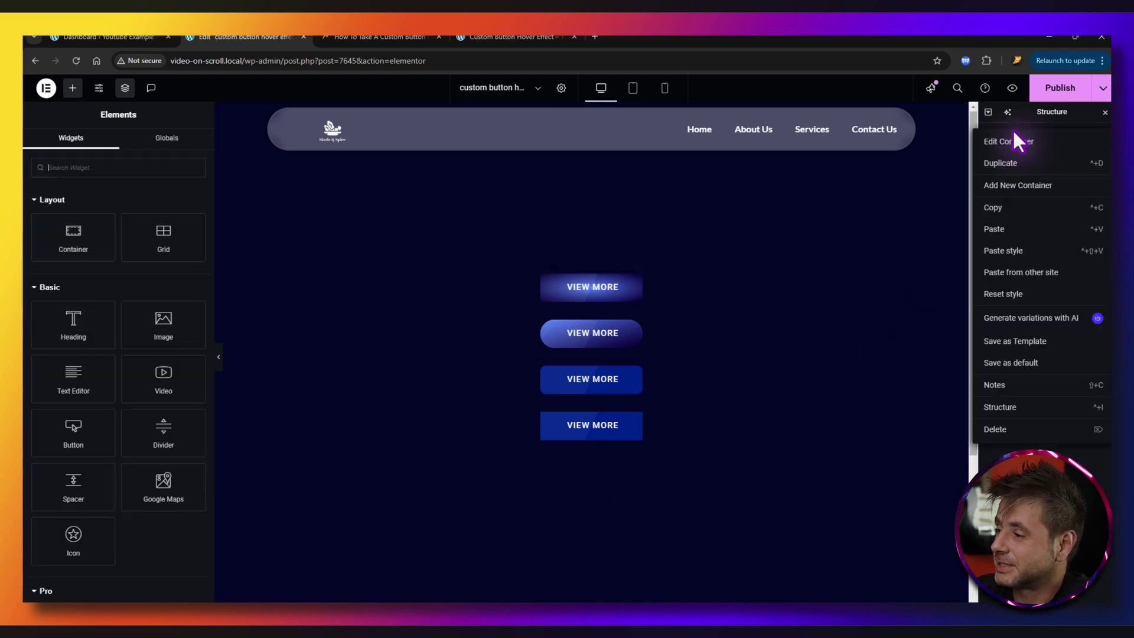
click(996, 429)
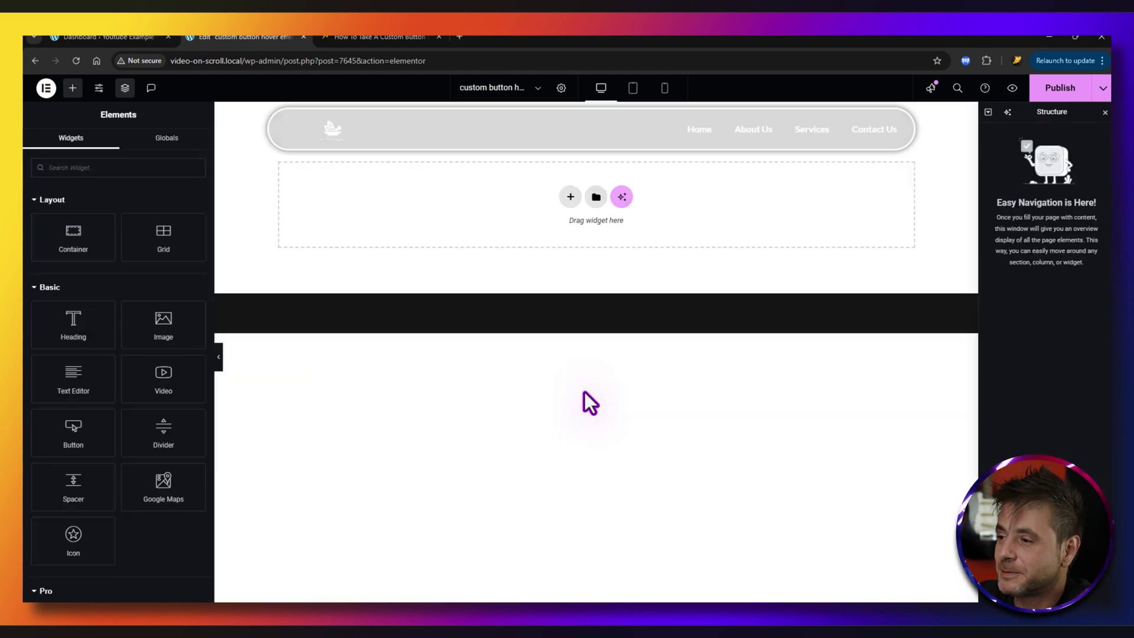
click(570, 197)
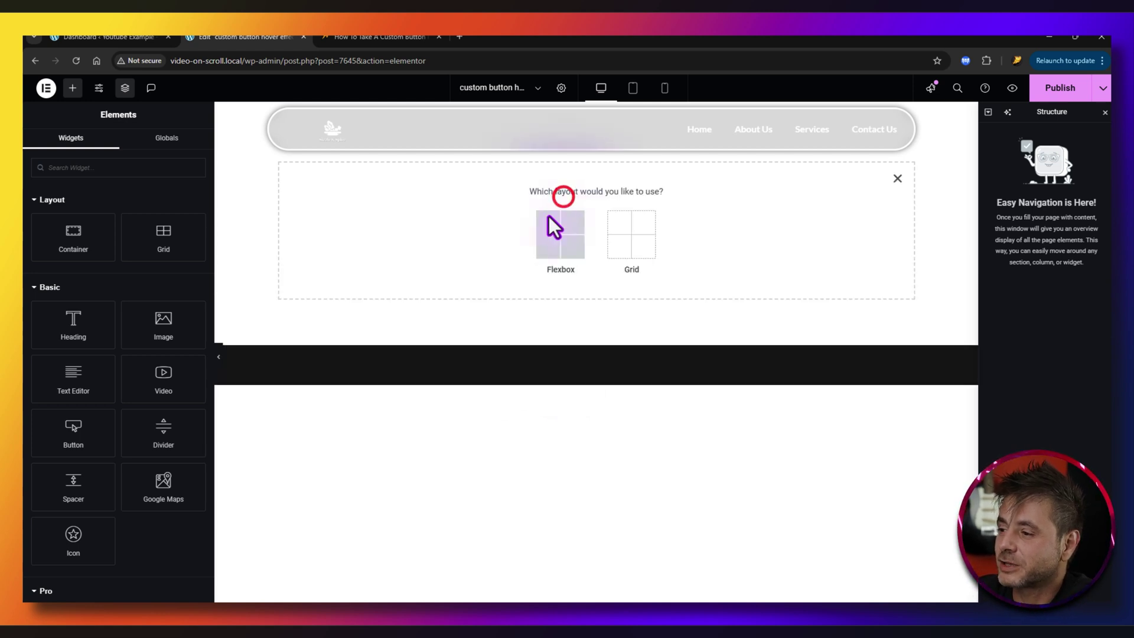
click(548, 229)
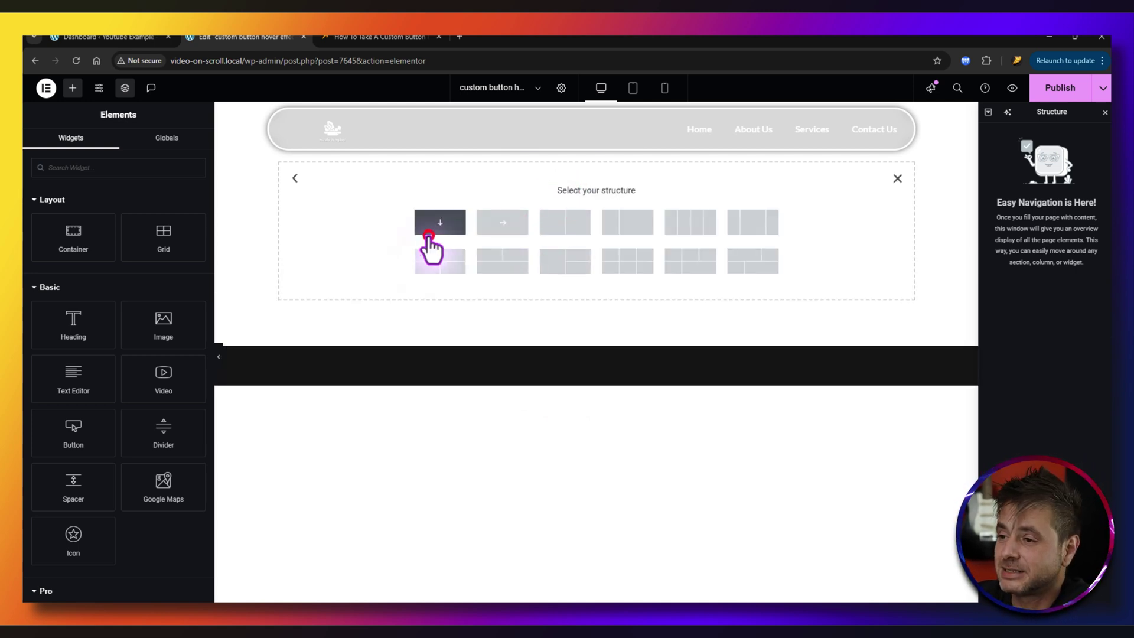
click(429, 232)
Step: Set the container's Content Width to Full Width and its Min Height to 100 vh
click(125, 245)
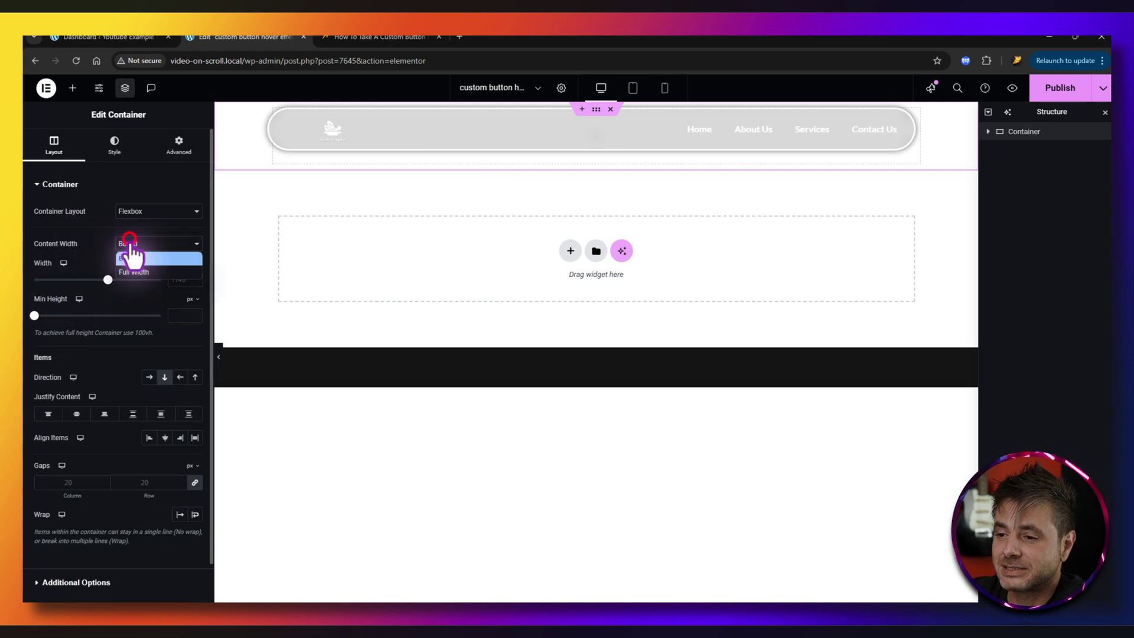
click(127, 271)
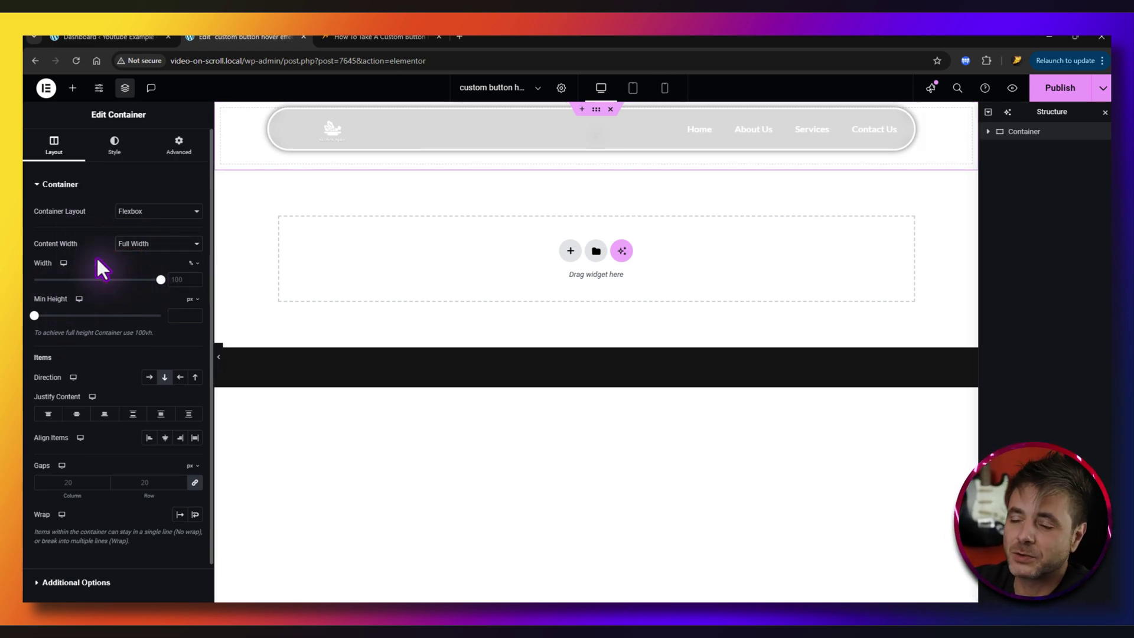
click(195, 299)
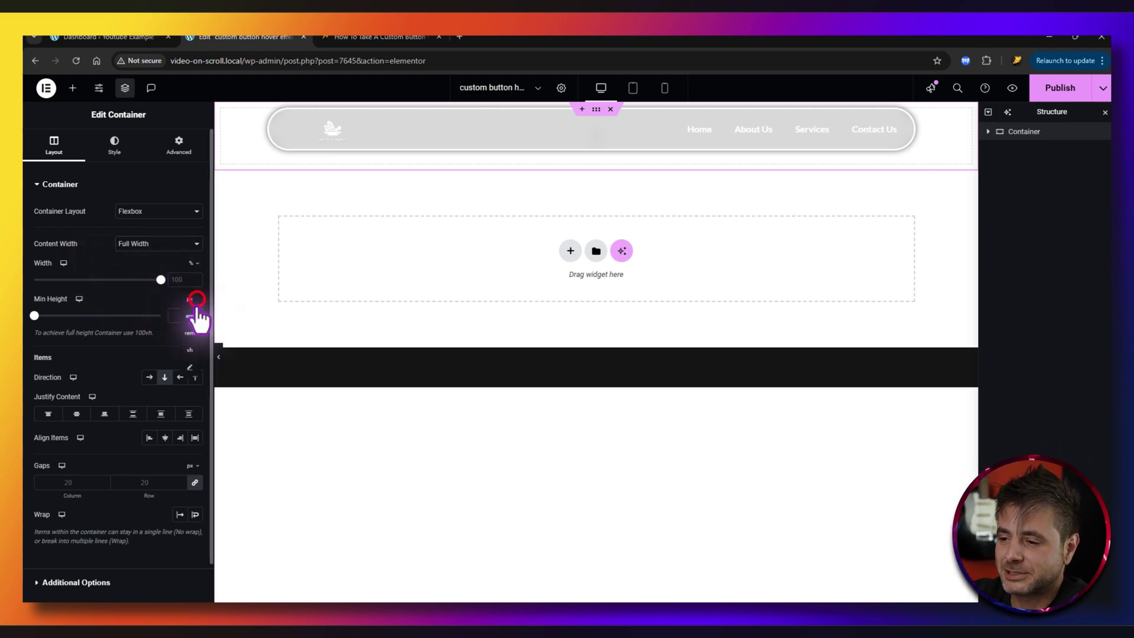
click(189, 349)
drag(34, 315, 177, 314)
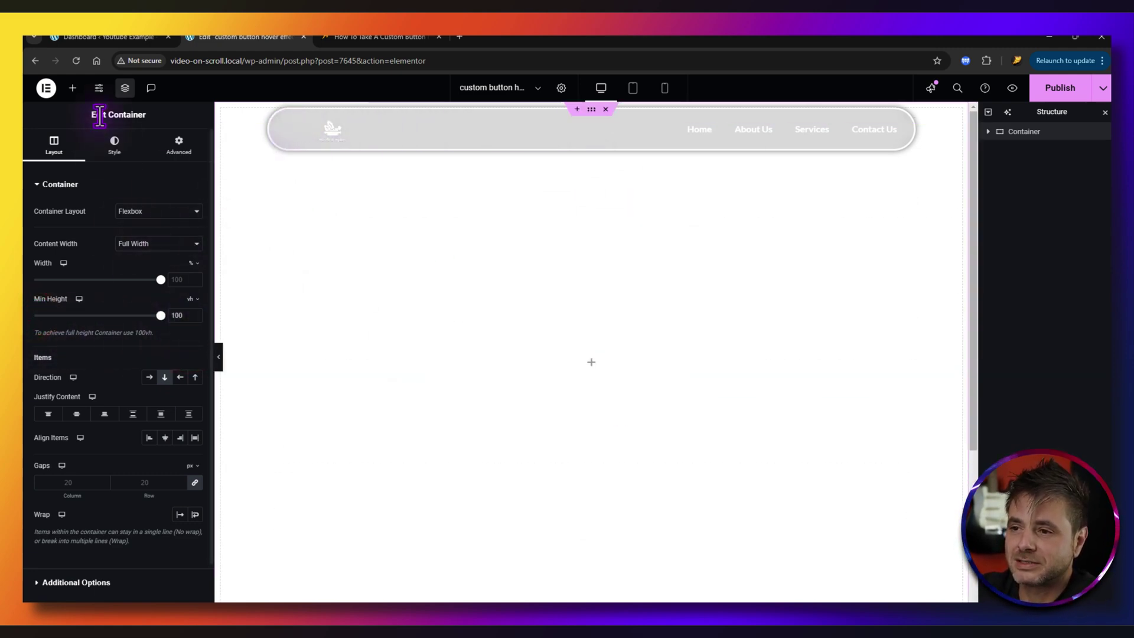
click(73, 89)
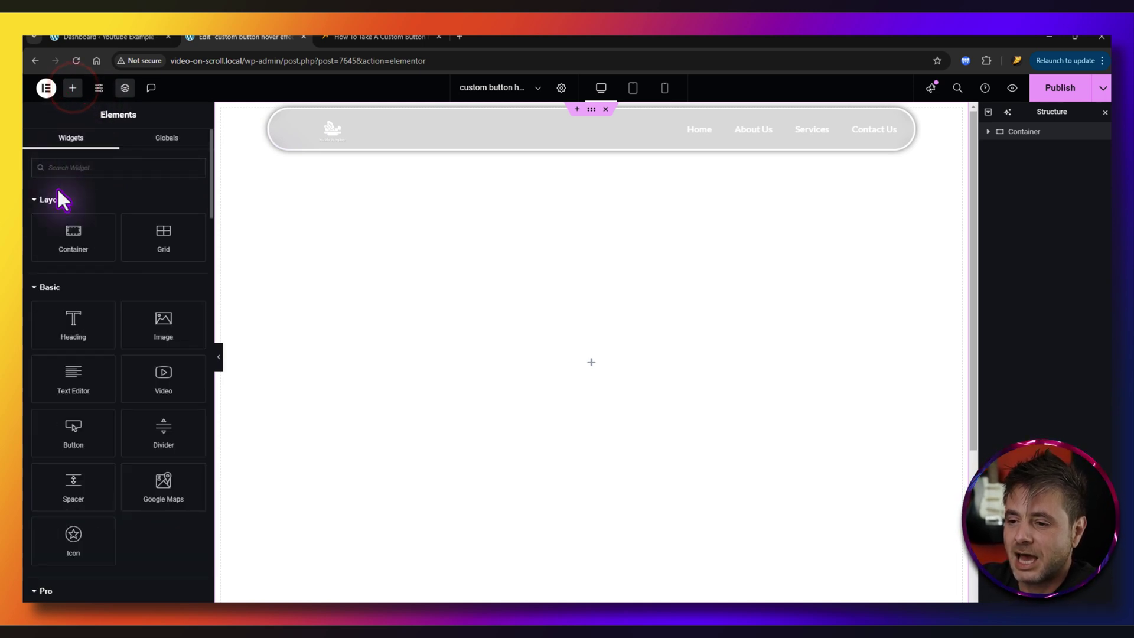
Step: Add a Button widget to the container and set Justify Content and Align Items to Center
drag(76, 440, 606, 376)
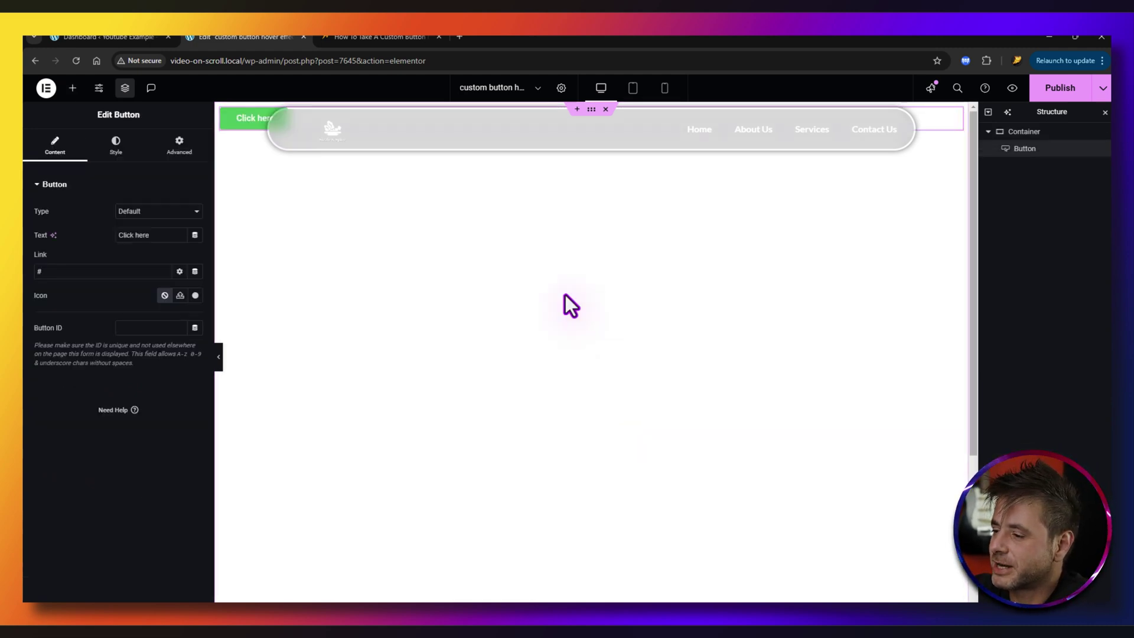
click(1030, 132)
click(77, 413)
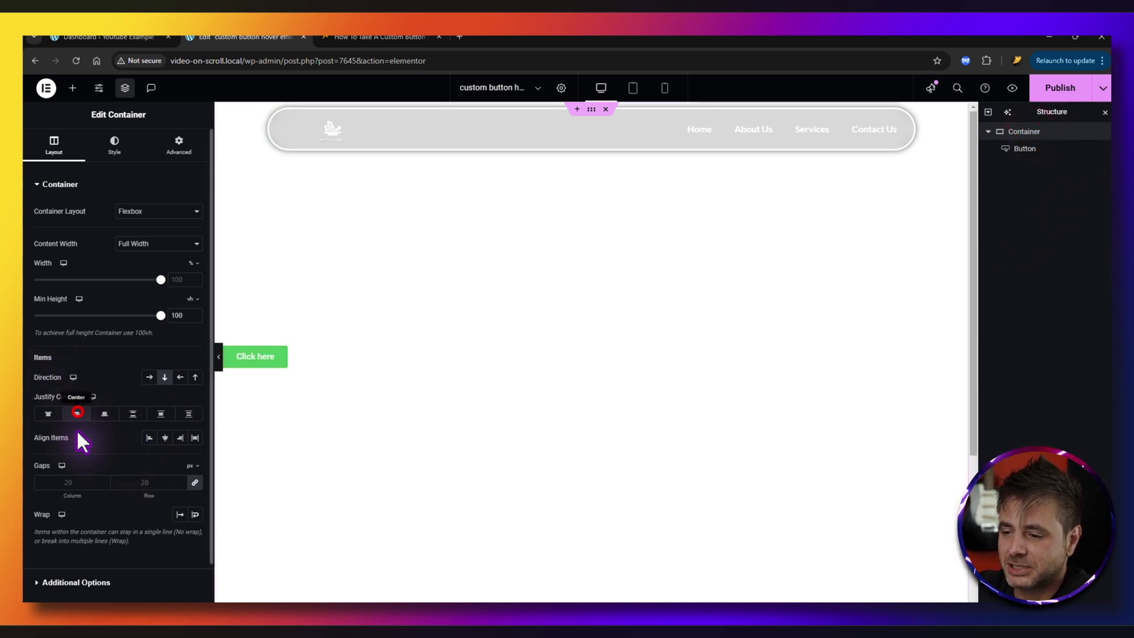
click(165, 438)
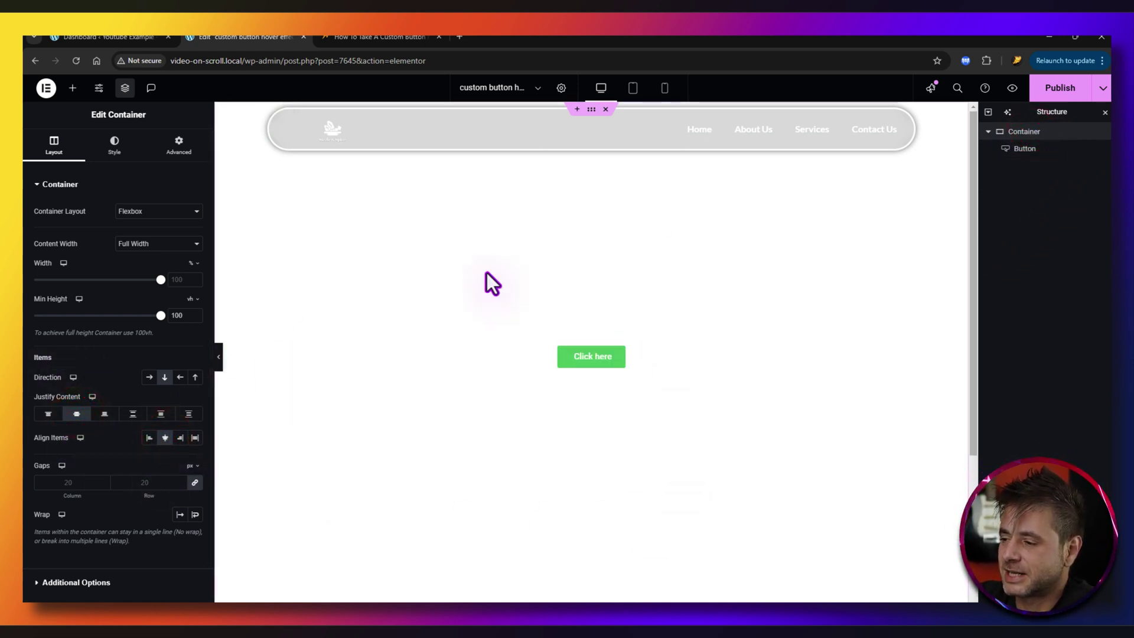
click(1027, 150)
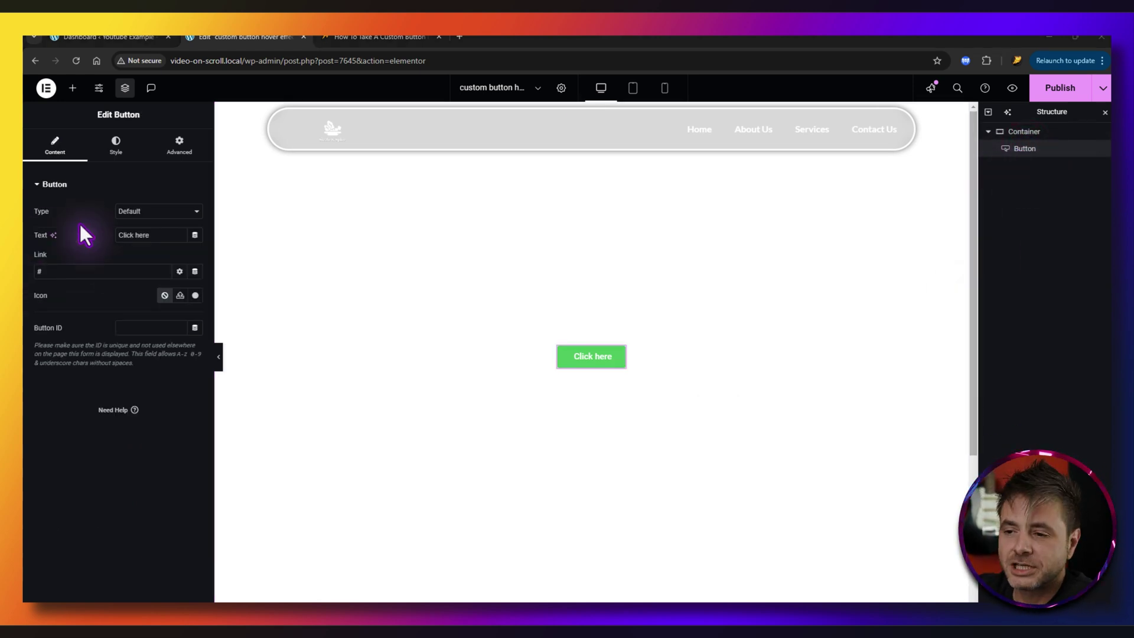
Step: Replace the button label 'Click here' with 'Read More'
triple_click(147, 237)
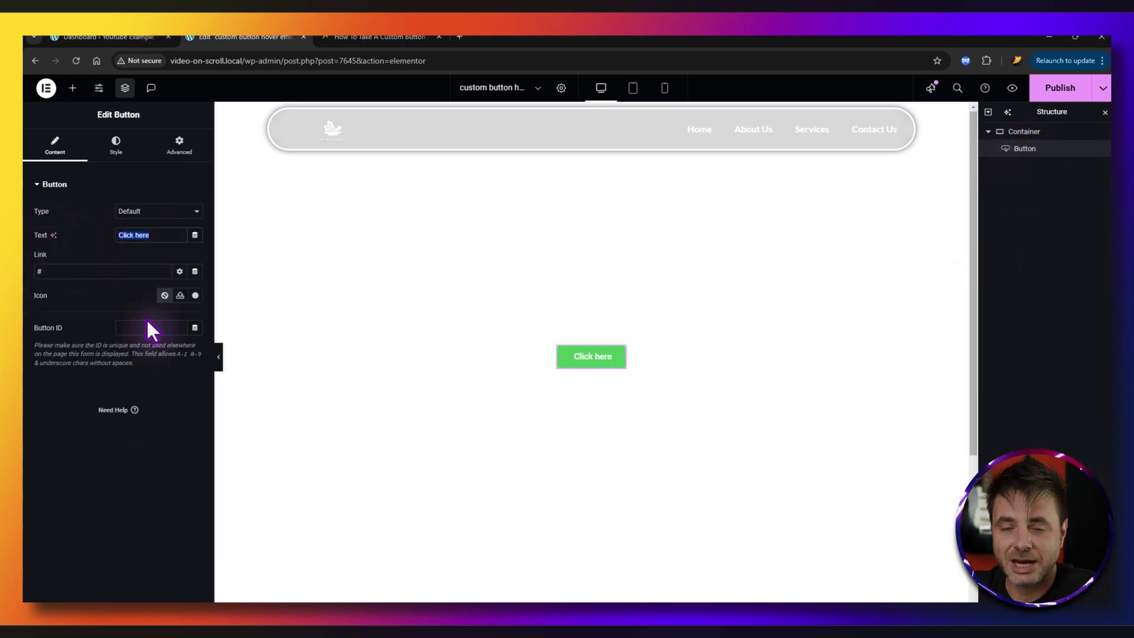
text(Read More)
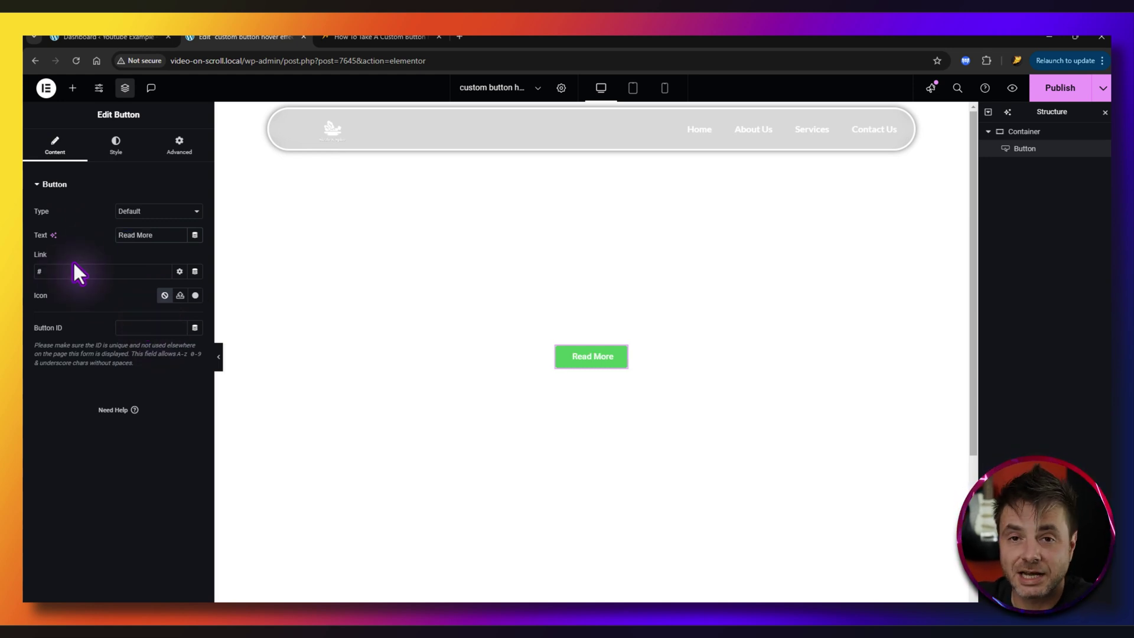
click(115, 148)
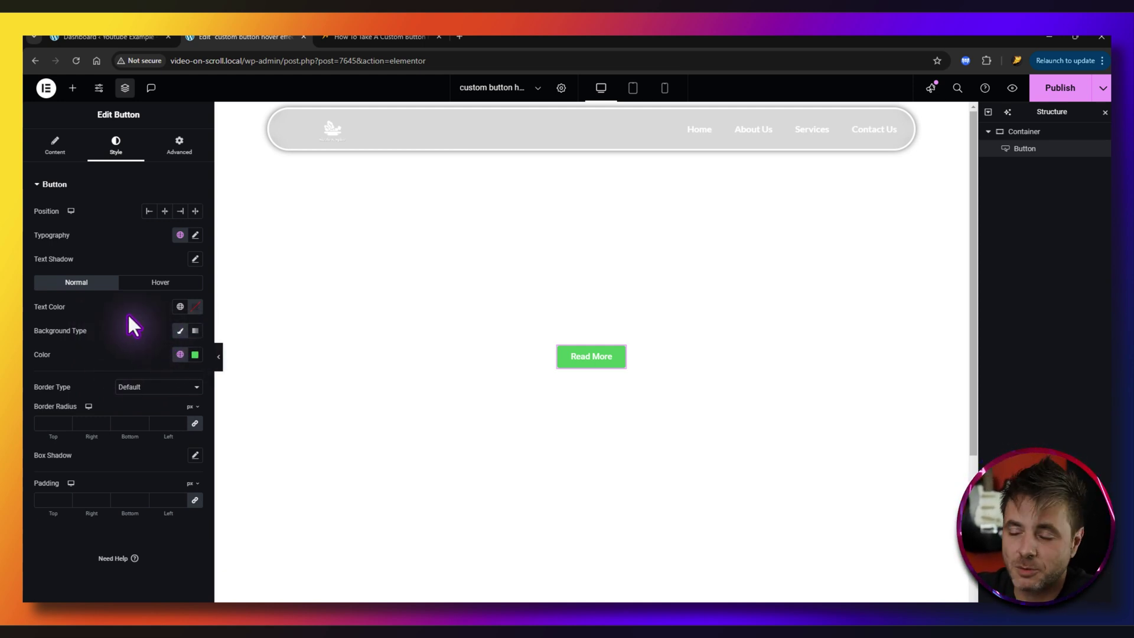
Step: Give the button a gradient background running from yellow to a deep red
click(195, 330)
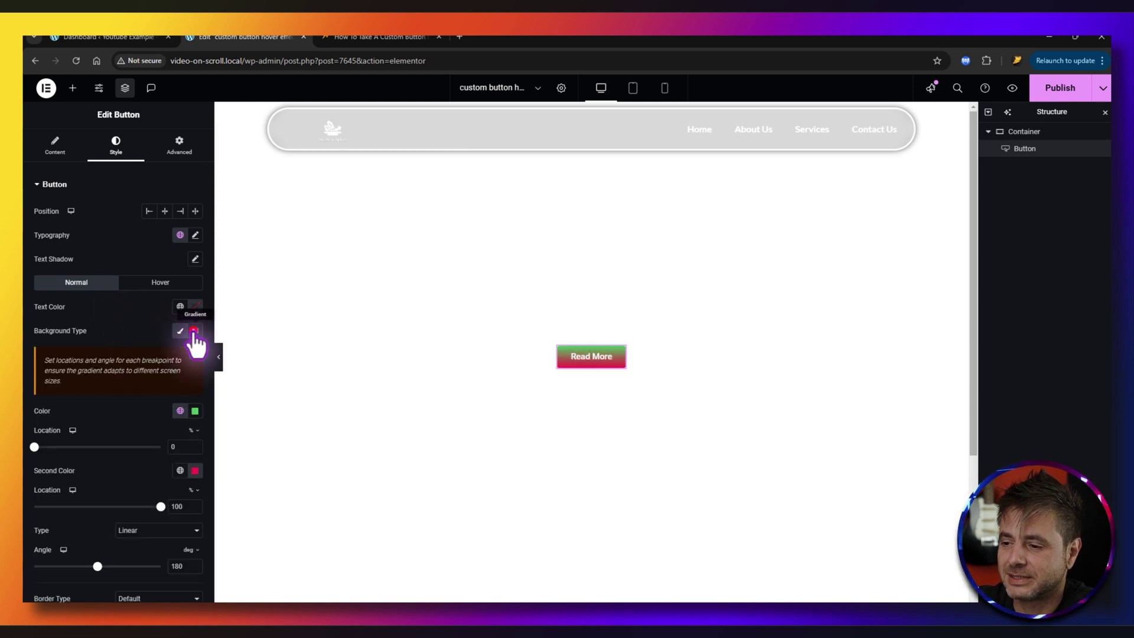
click(195, 412)
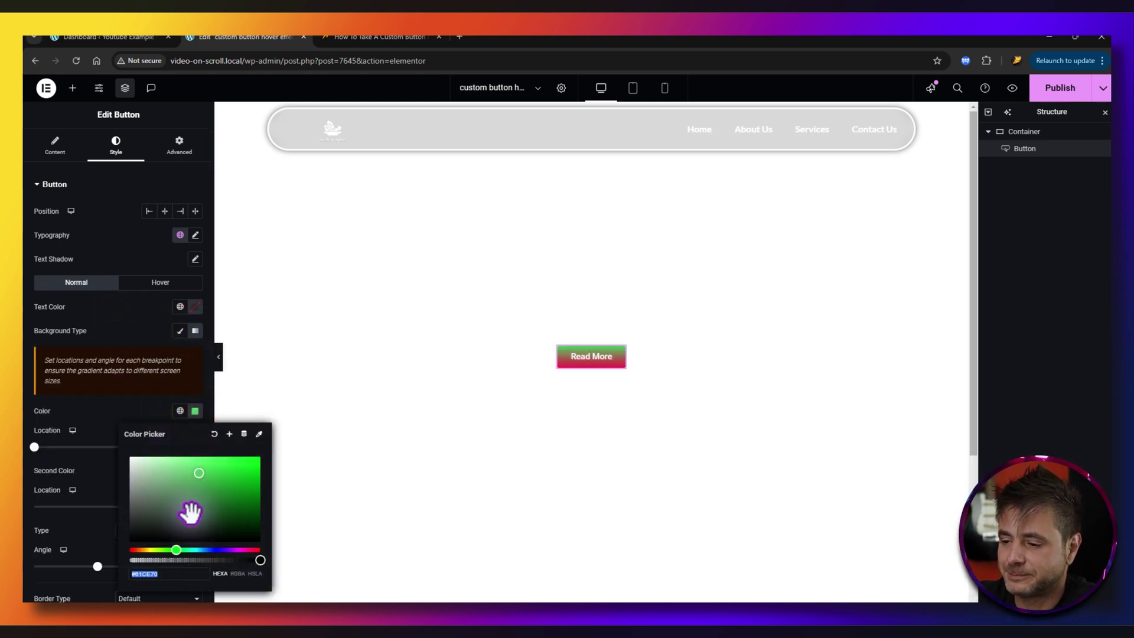
text(#FFFA06)
click(125, 416)
click(195, 471)
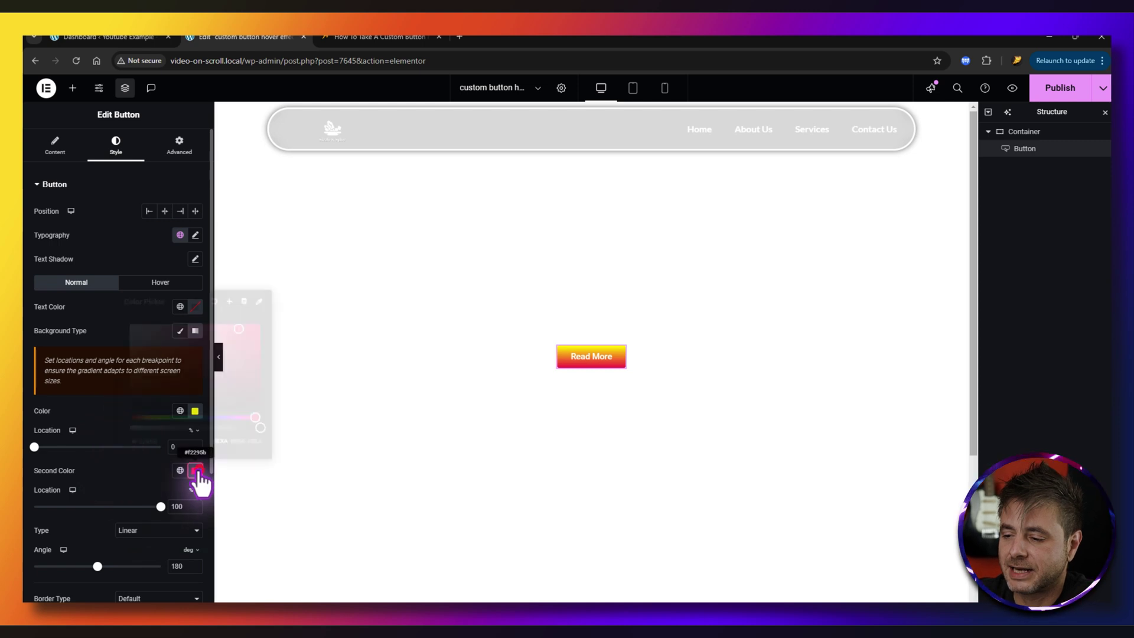
click(137, 418)
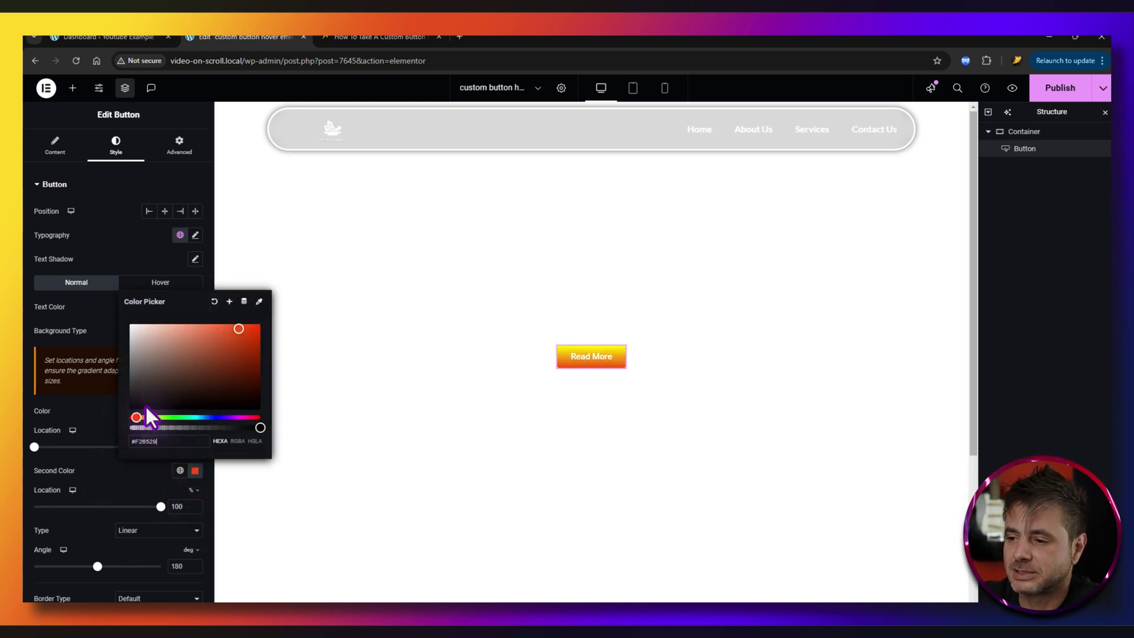
drag(238, 325, 261, 324)
Step: Make the gradient radial and round the button's corners to 20 px
click(153, 531)
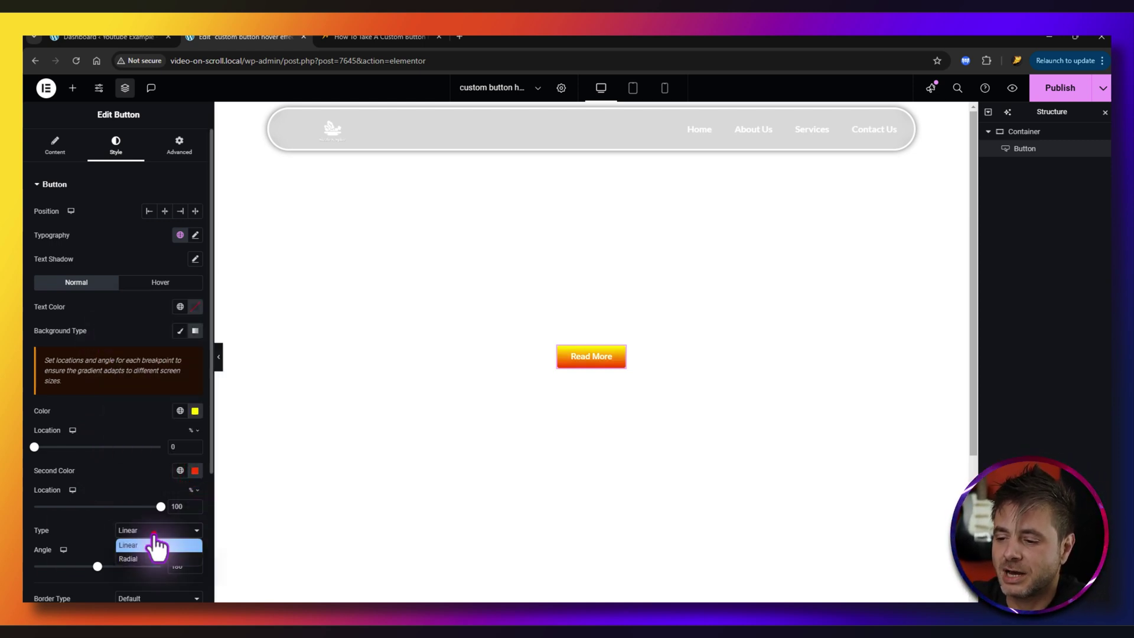
click(128, 558)
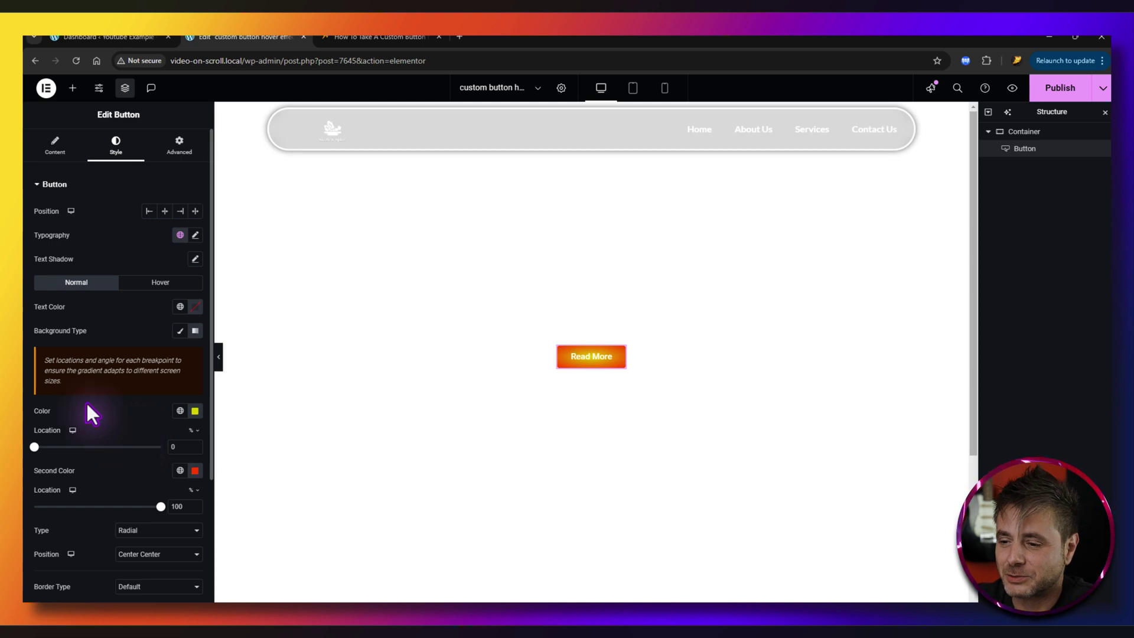
scroll(107, 420, down, 3)
click(50, 442)
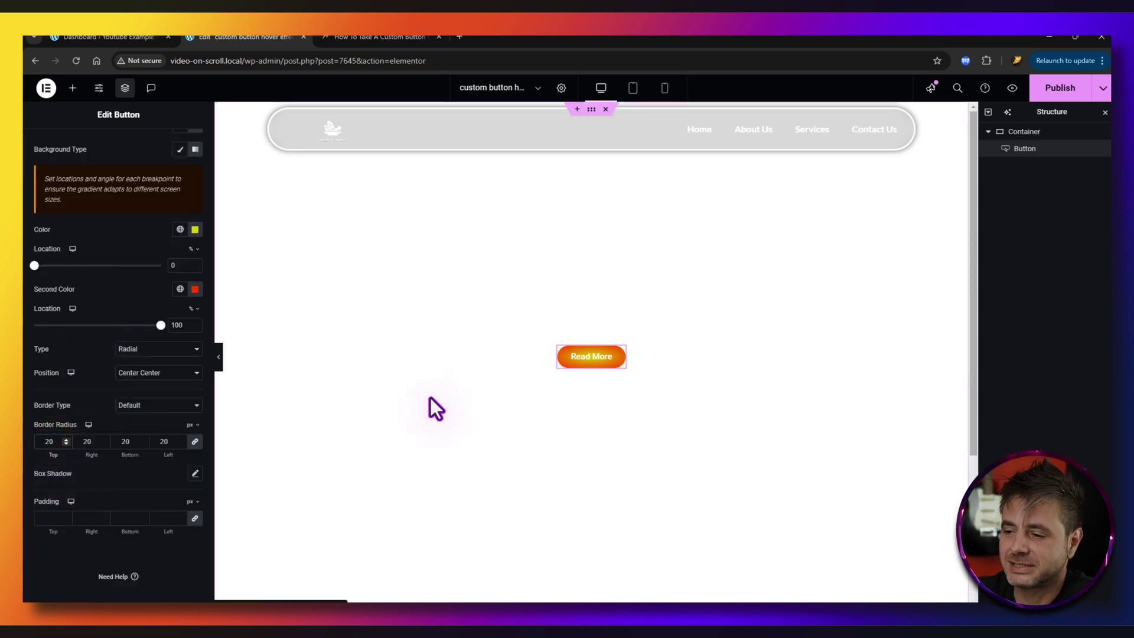
scroll(136, 478, up, 5)
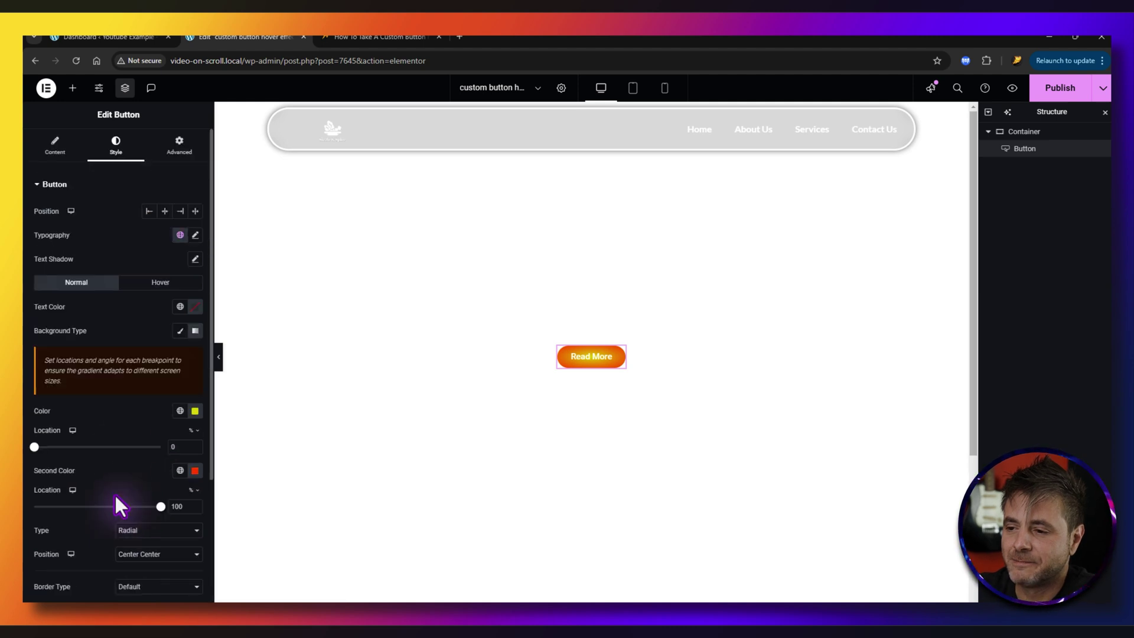
click(160, 283)
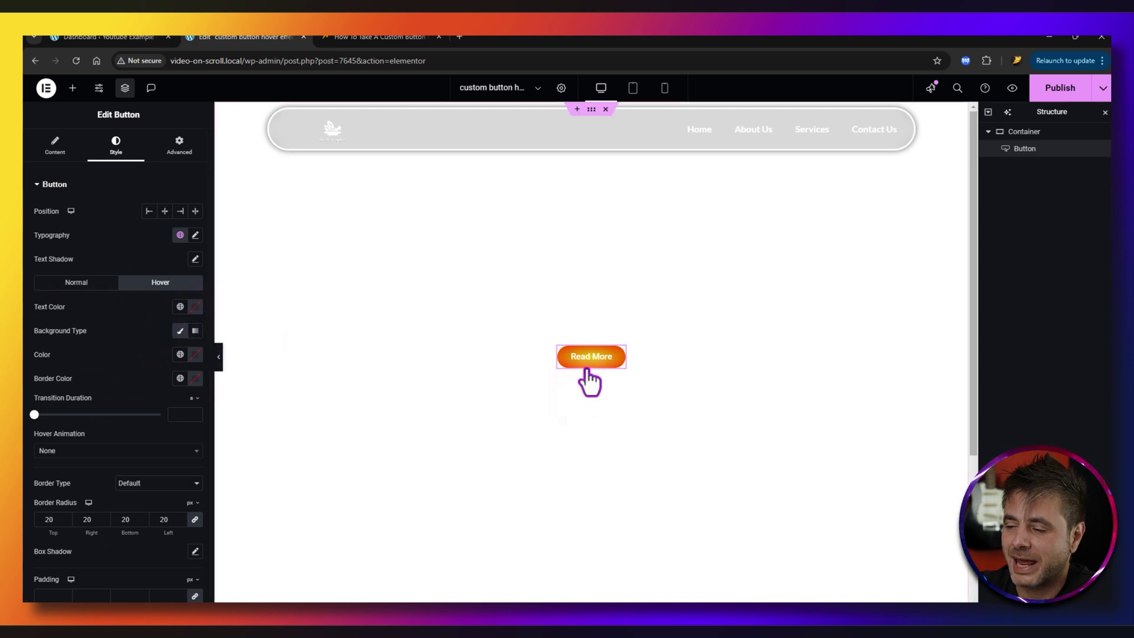
Step: Set the Read More button's hover text colour to black
click(194, 307)
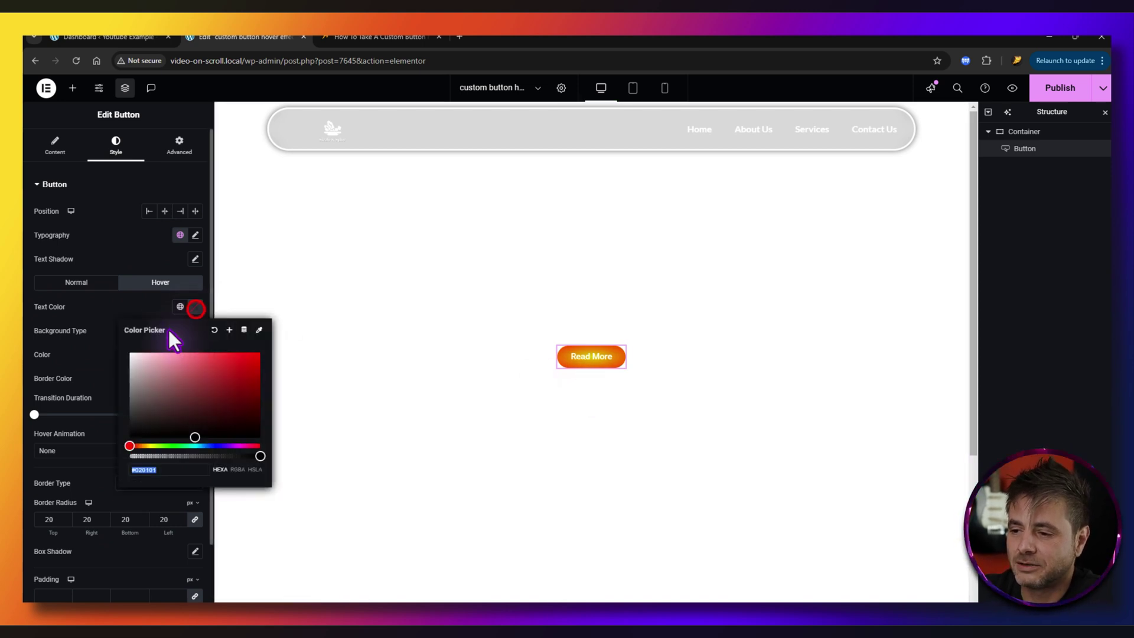
drag(157, 370, 117, 468)
click(109, 326)
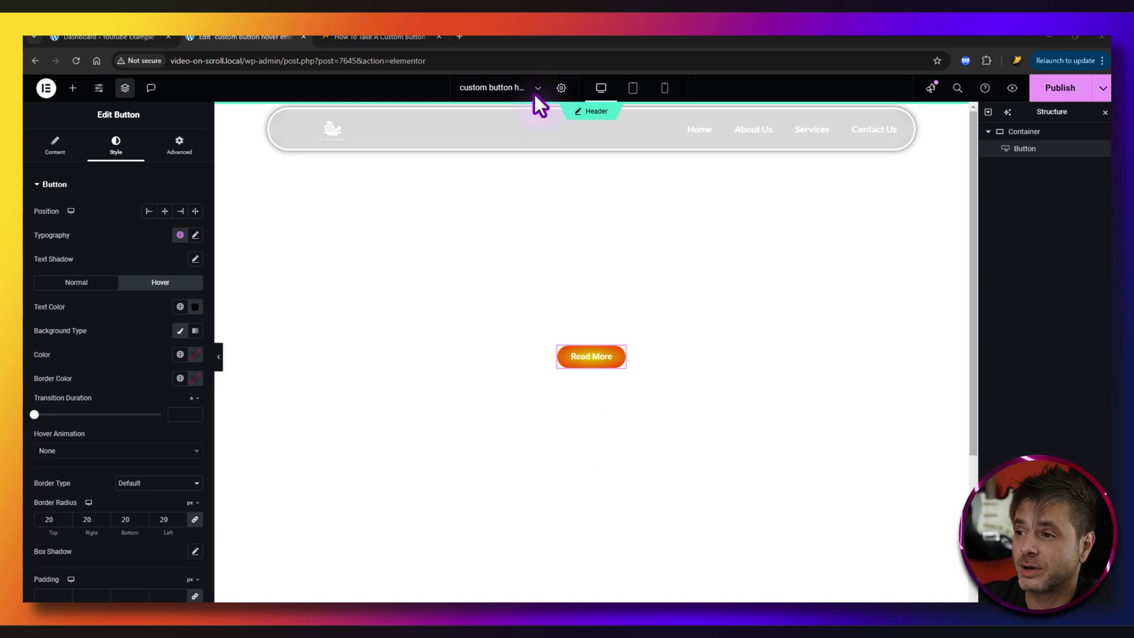
click(381, 36)
scroll(223, 248, up, 10)
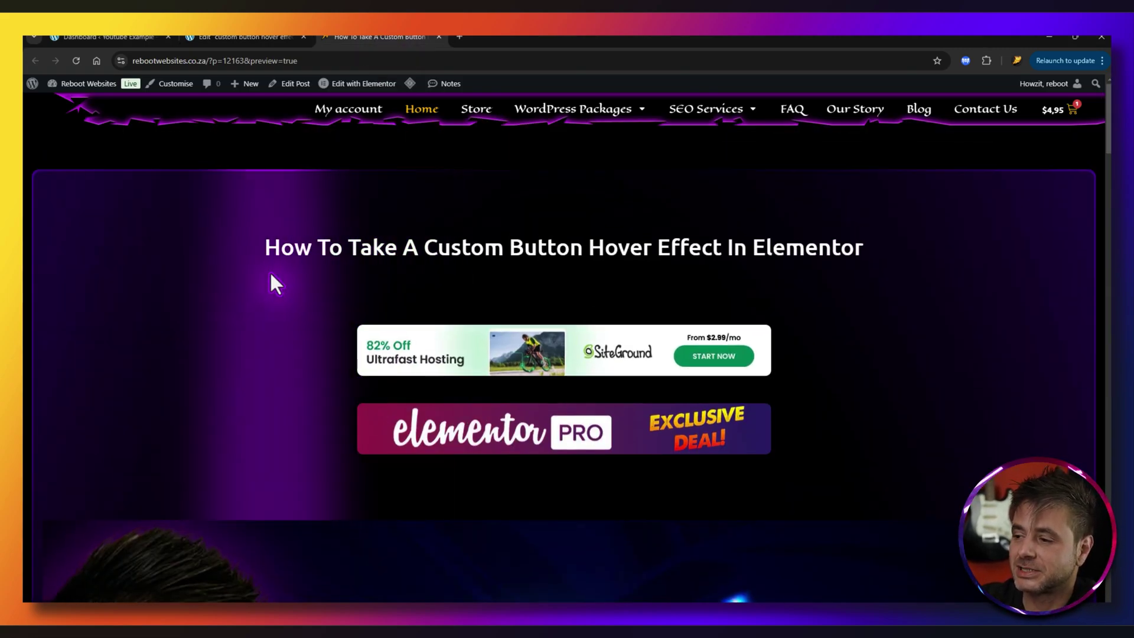
scroll(248, 283, down, 10)
scroll(211, 270, down, 8)
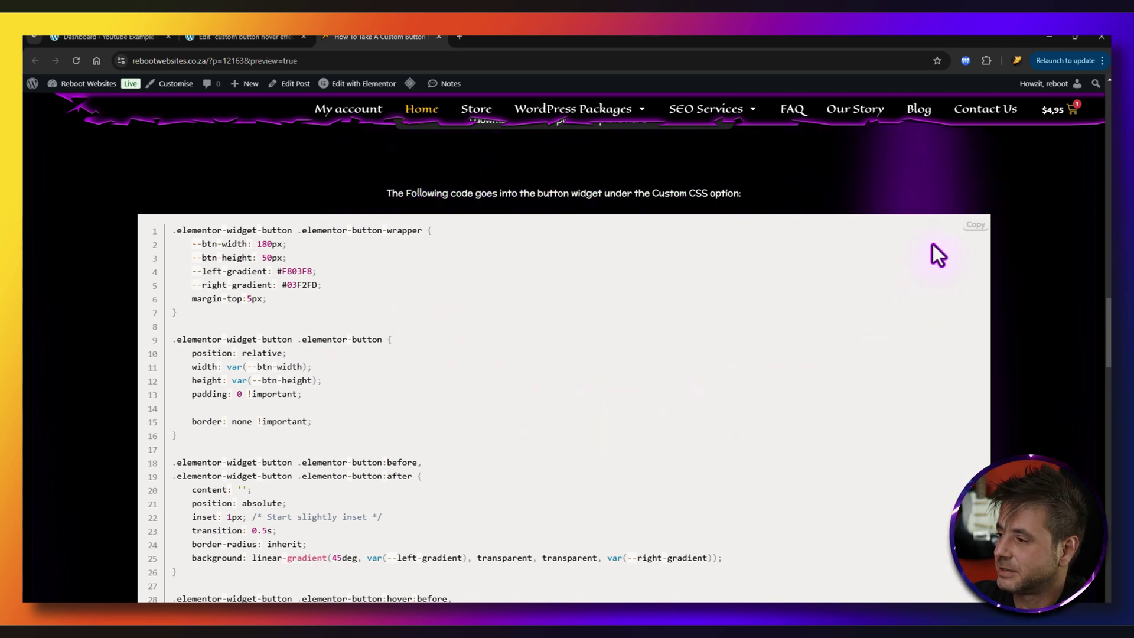
click(245, 36)
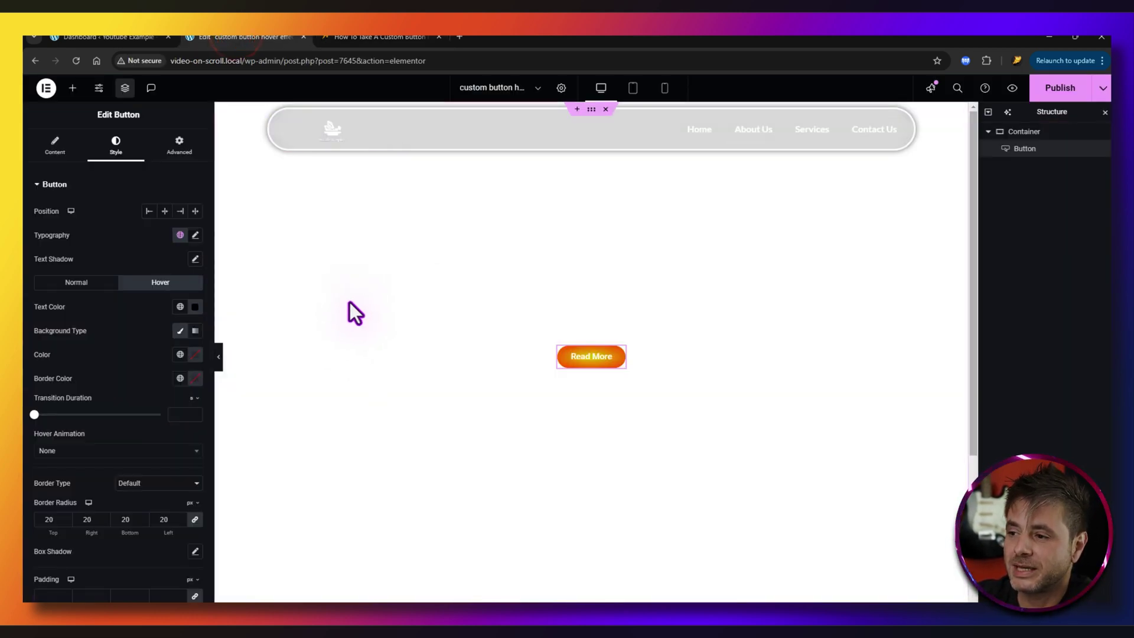
Step: Paste the tutorial's hover-effect CSS into the Read More button's Advanced Custom CSS box
click(181, 142)
scroll(167, 354, down, 5)
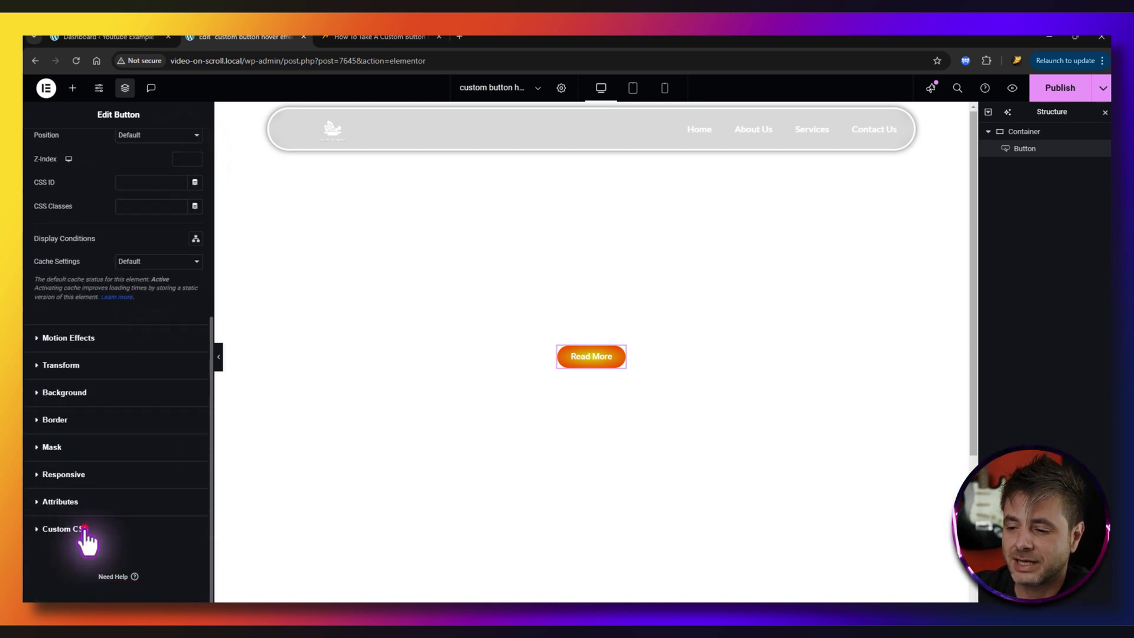
click(83, 532)
click(105, 458)
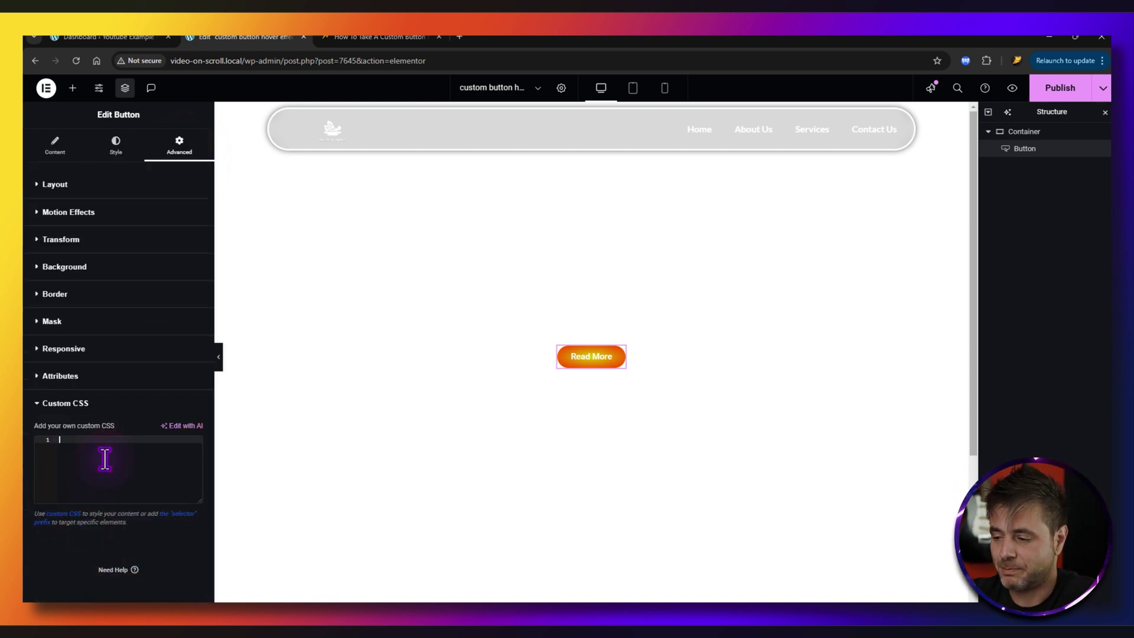
key(ctrl+v)
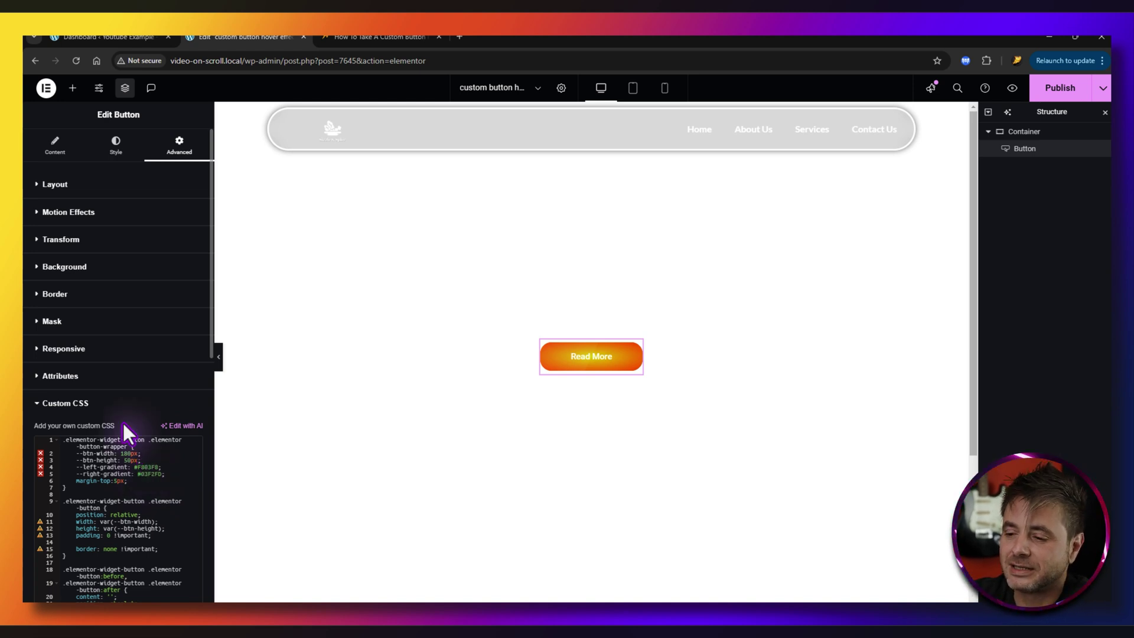
click(127, 453)
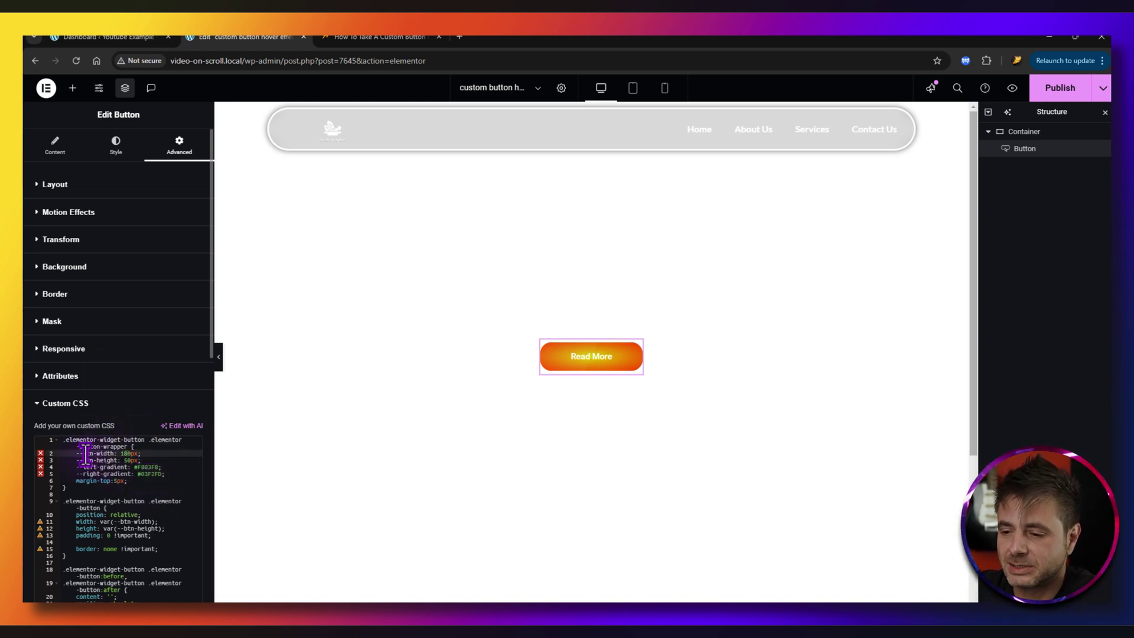
Step: Resize the button in the custom CSS to 160px wide and 40px tall
click(127, 453)
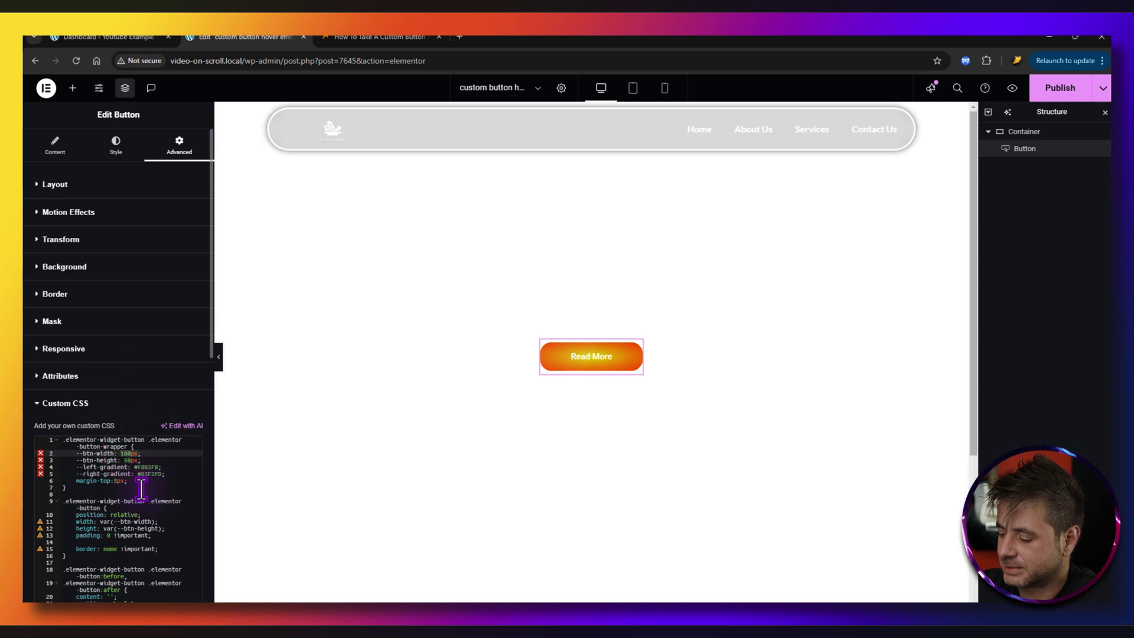
key(BackSpace)
text(6)
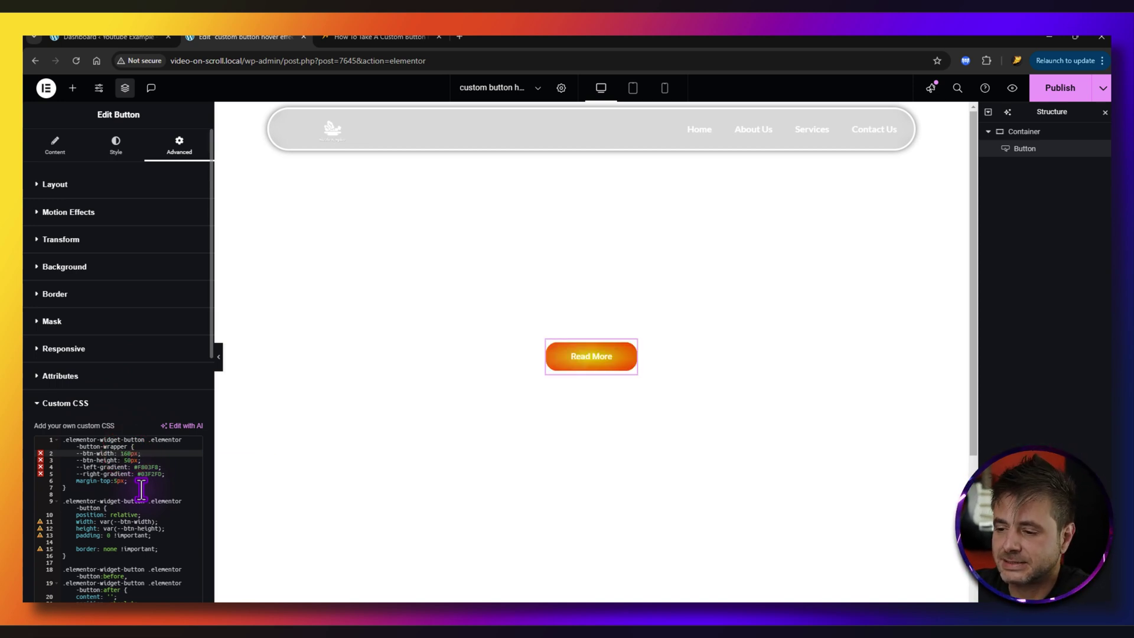
click(126, 460)
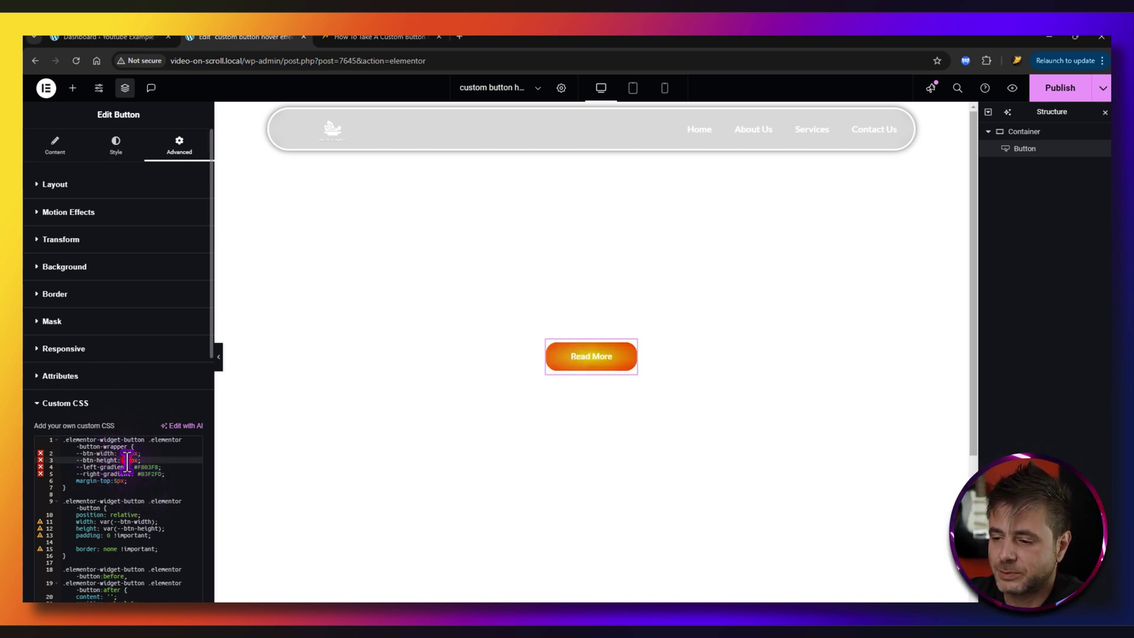
key(BackSpace)
text(4)
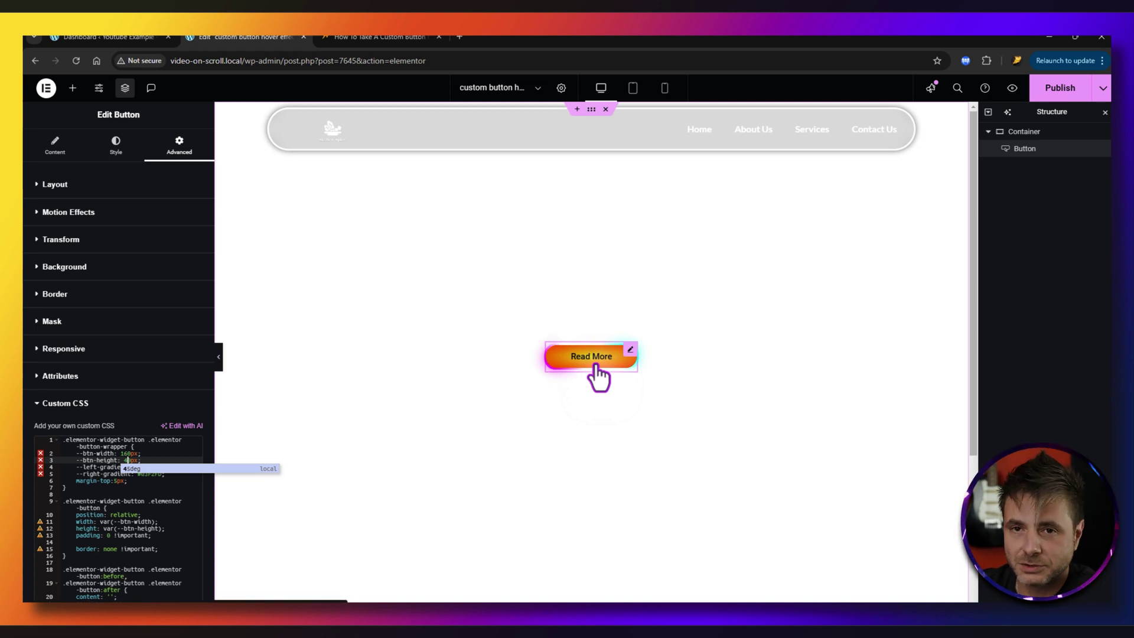
Step: Set the CSS gradients to red on the right and blue on the left, then preview
click(131, 521)
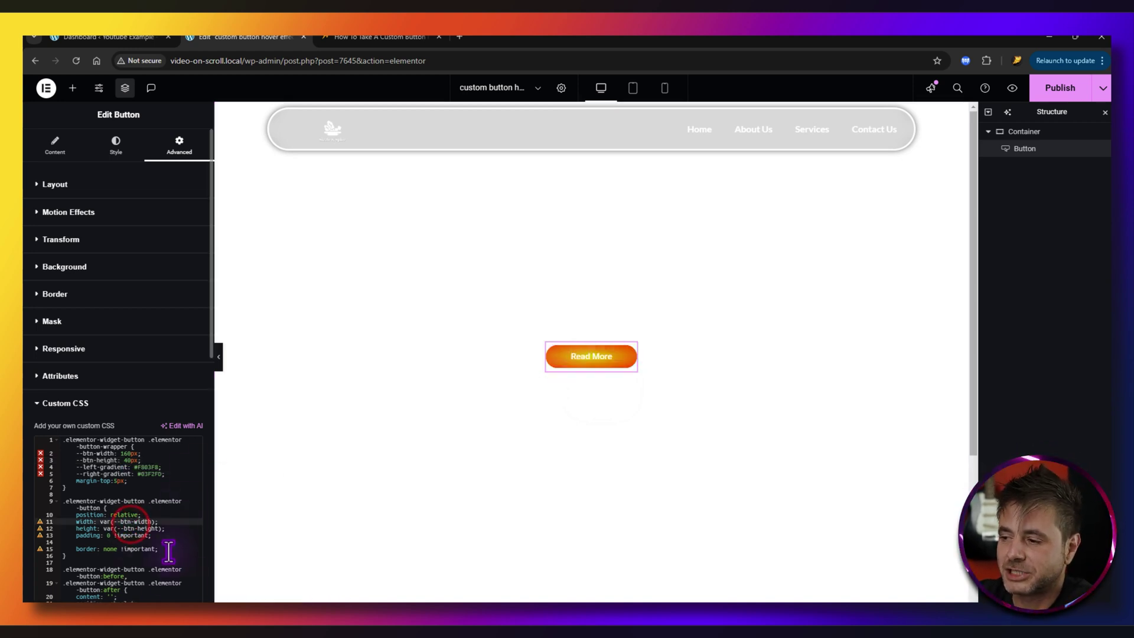
click(157, 461)
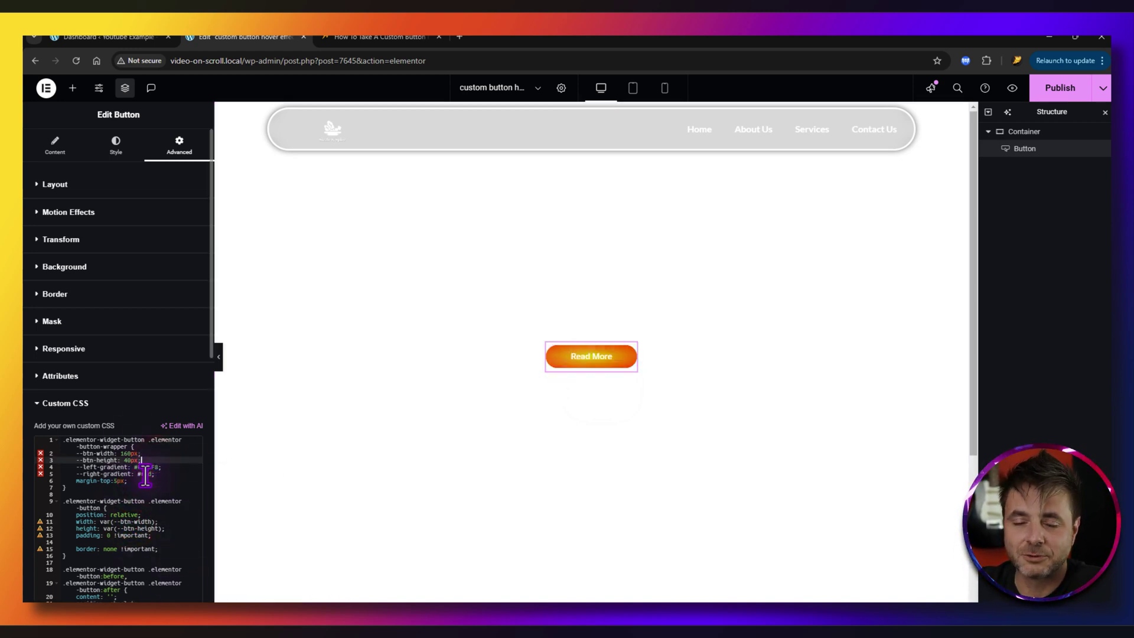
click(145, 474)
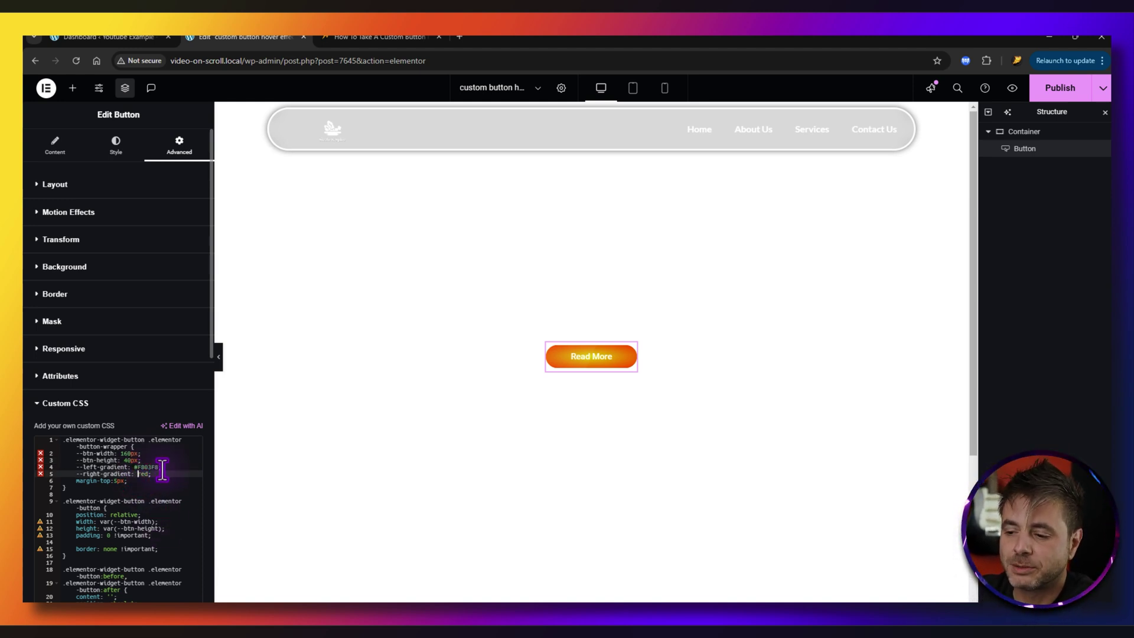
key(Up)
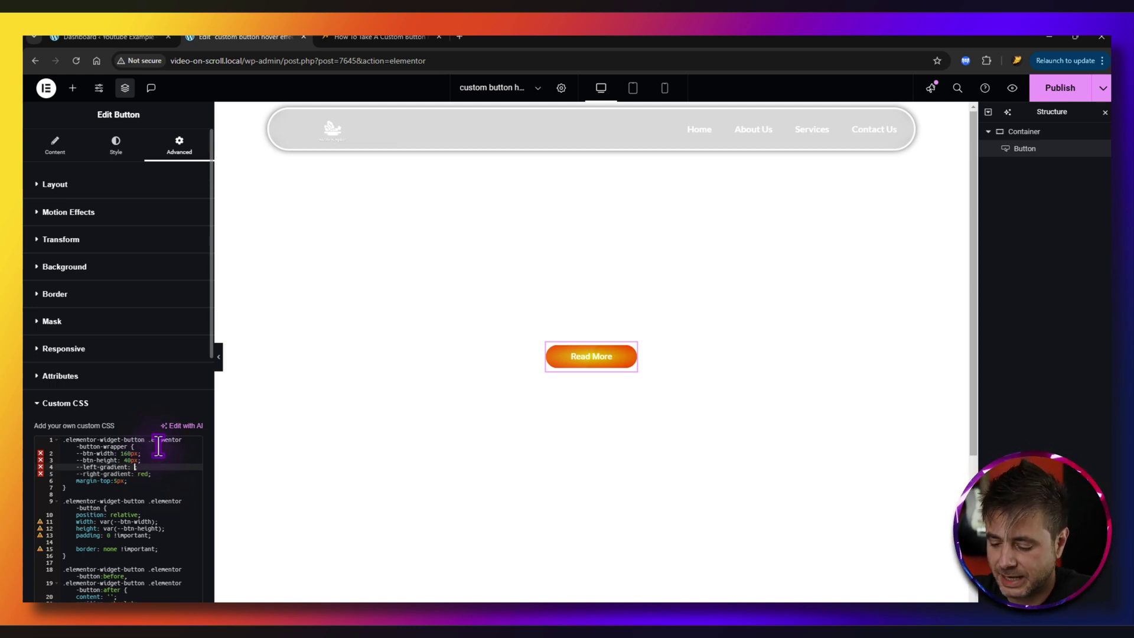
text(blue;)
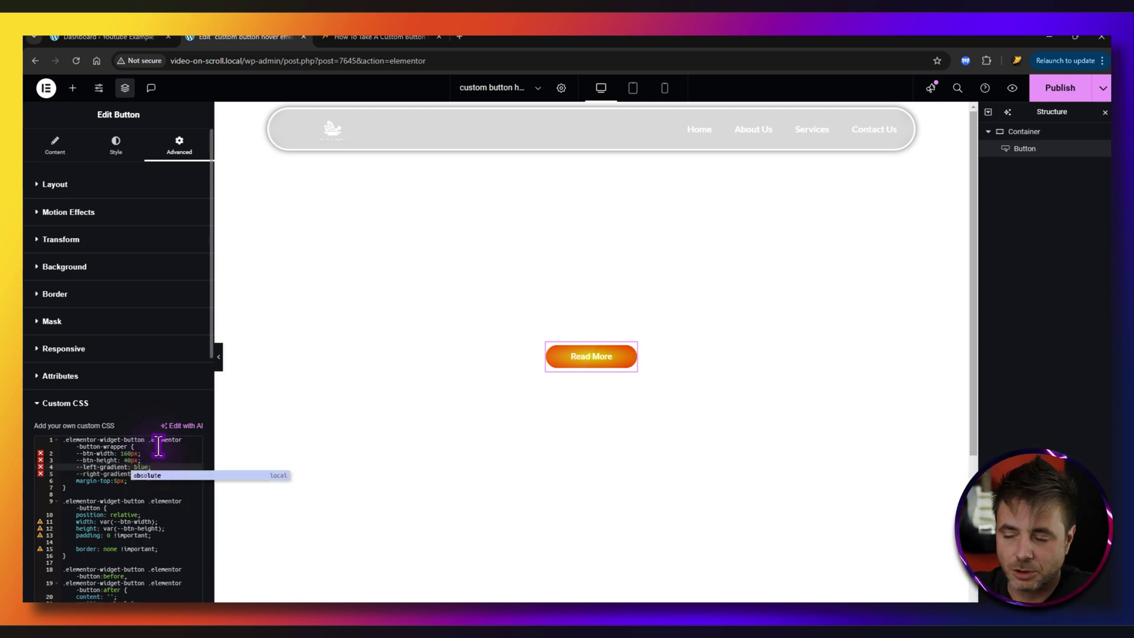
click(219, 355)
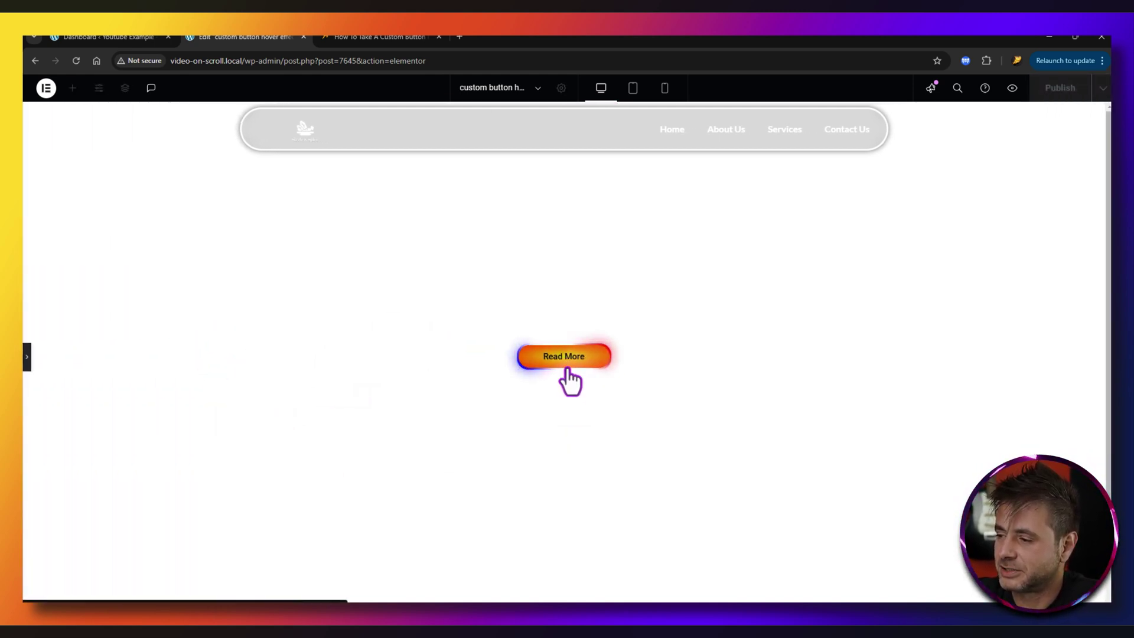
Step: Reopen the editing panels and review the button's Style settings down to Border Radius
click(27, 356)
click(123, 151)
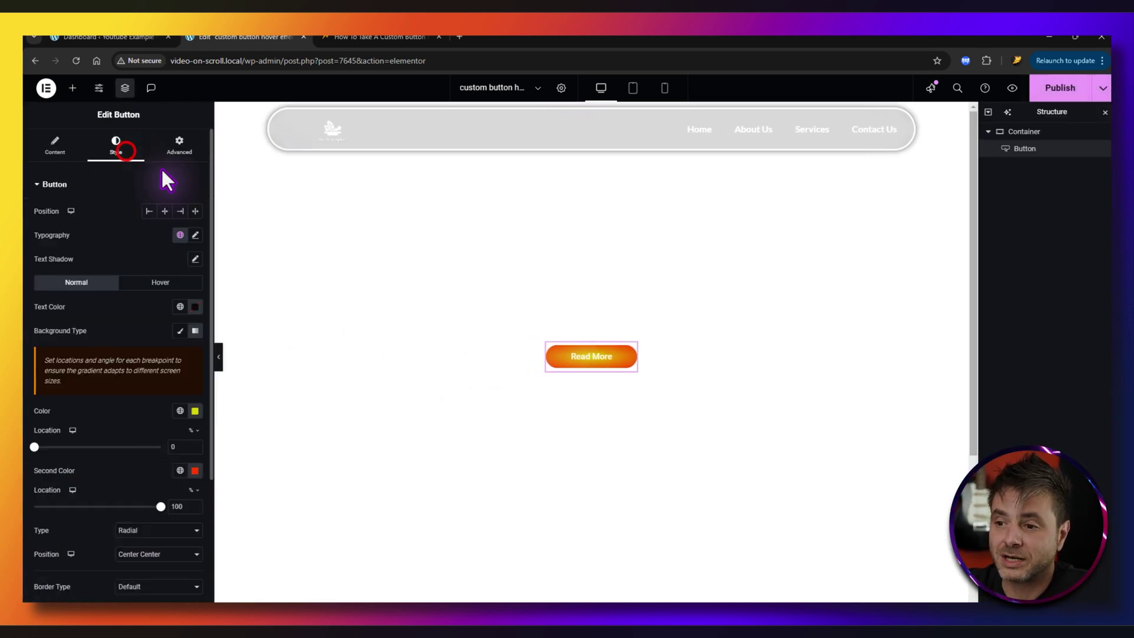
scroll(140, 203, down, 3)
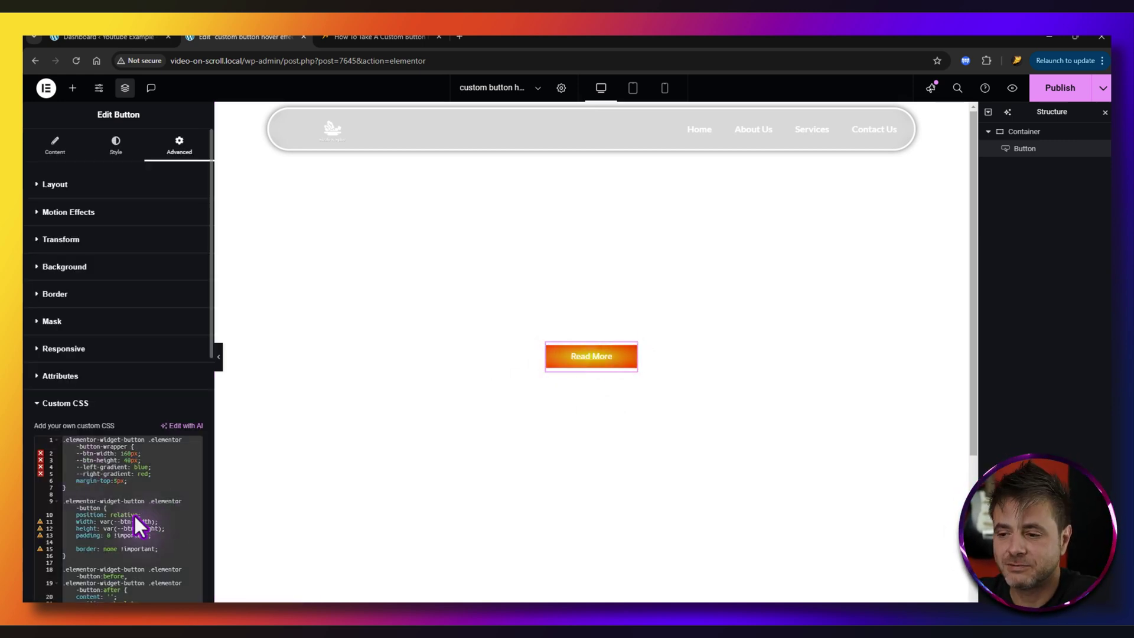
click(135, 39)
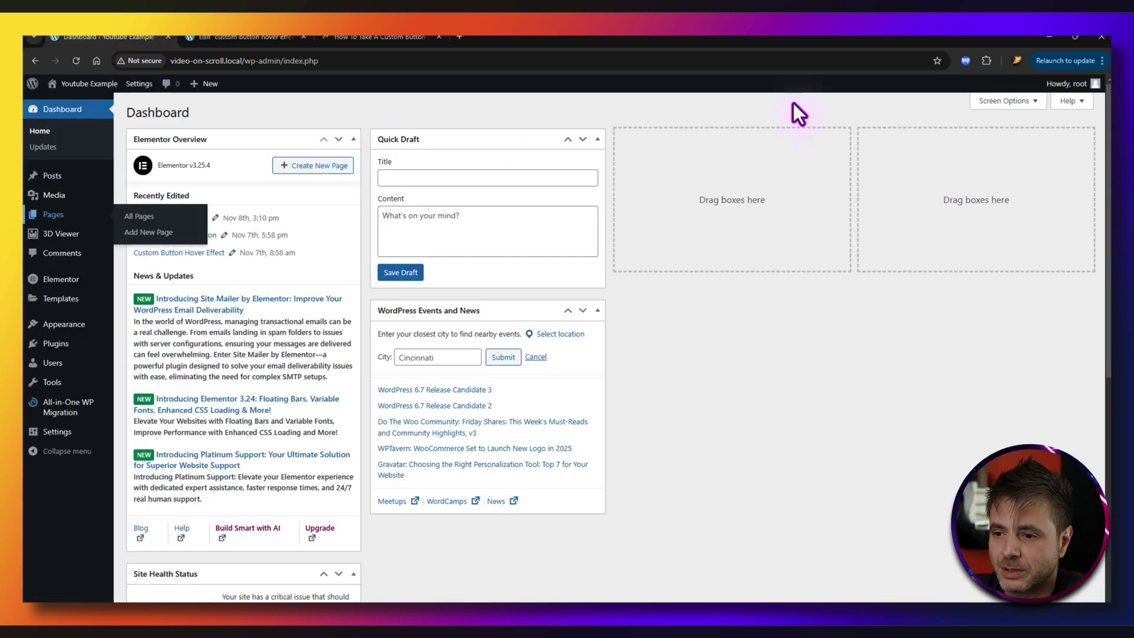
Step: Add a new Elementor Custom Code snippet and begin titling it 'Custom Button'
mouse_move(69, 280)
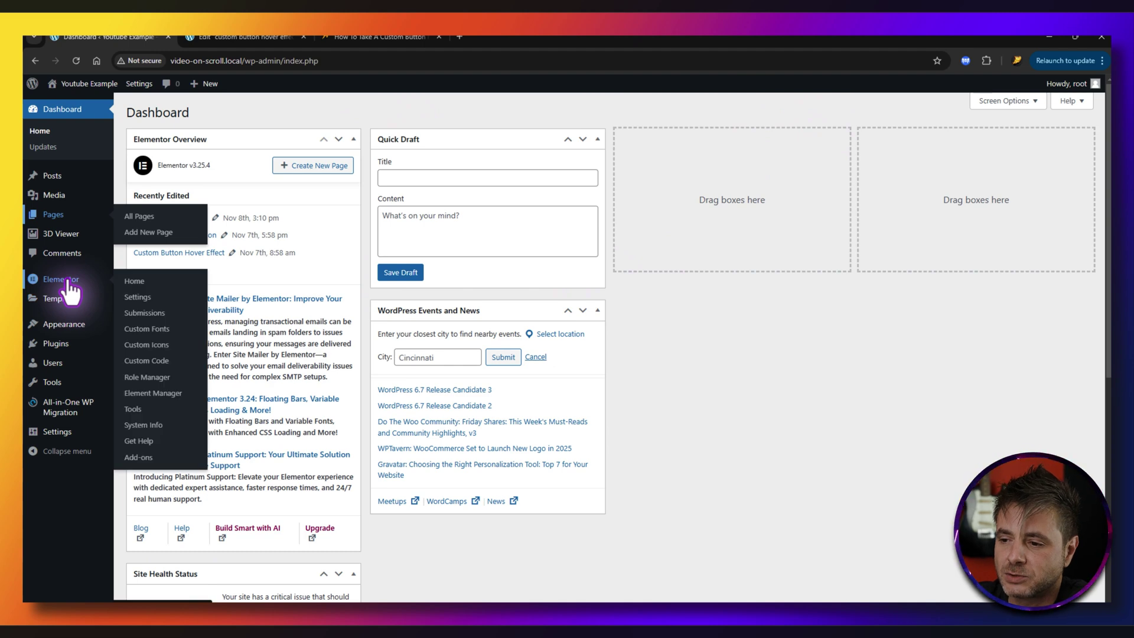
click(143, 361)
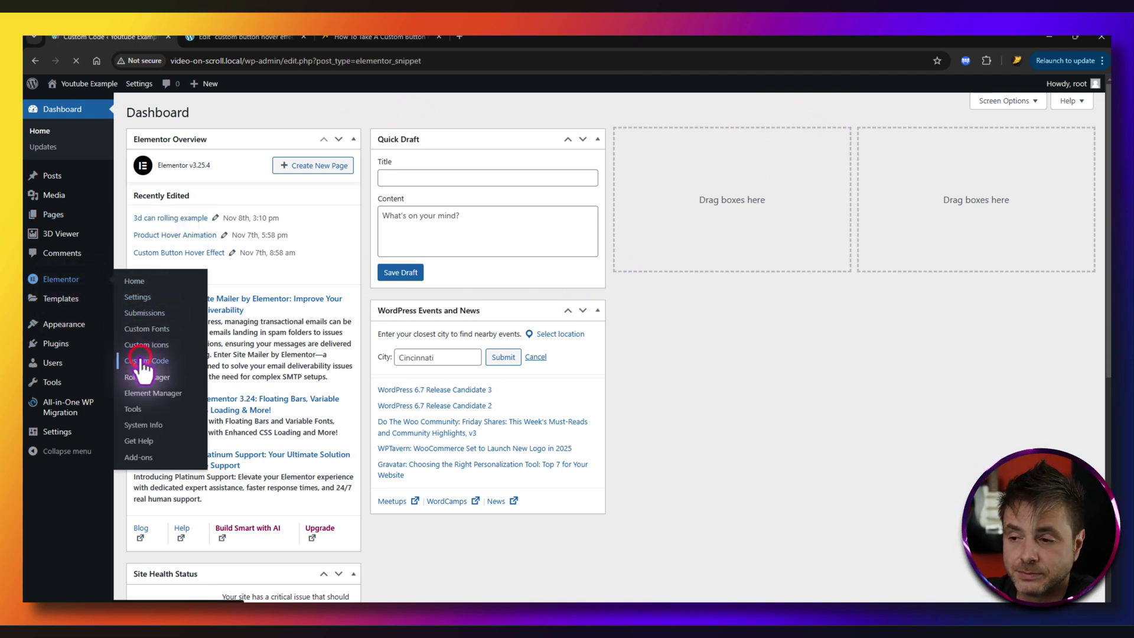
click(247, 107)
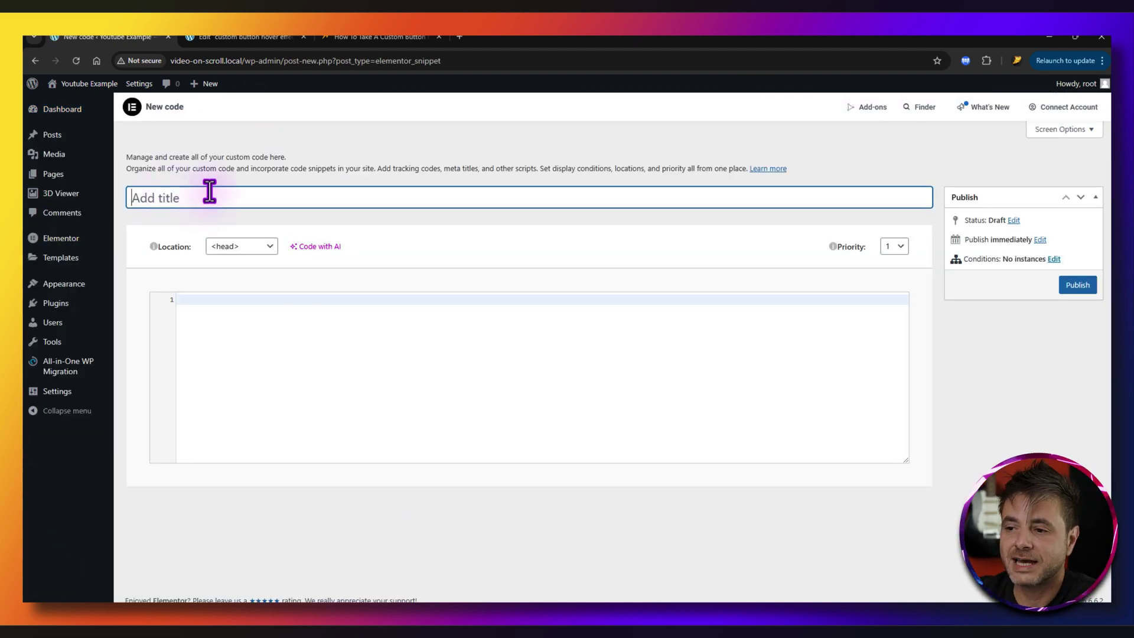
click(210, 190)
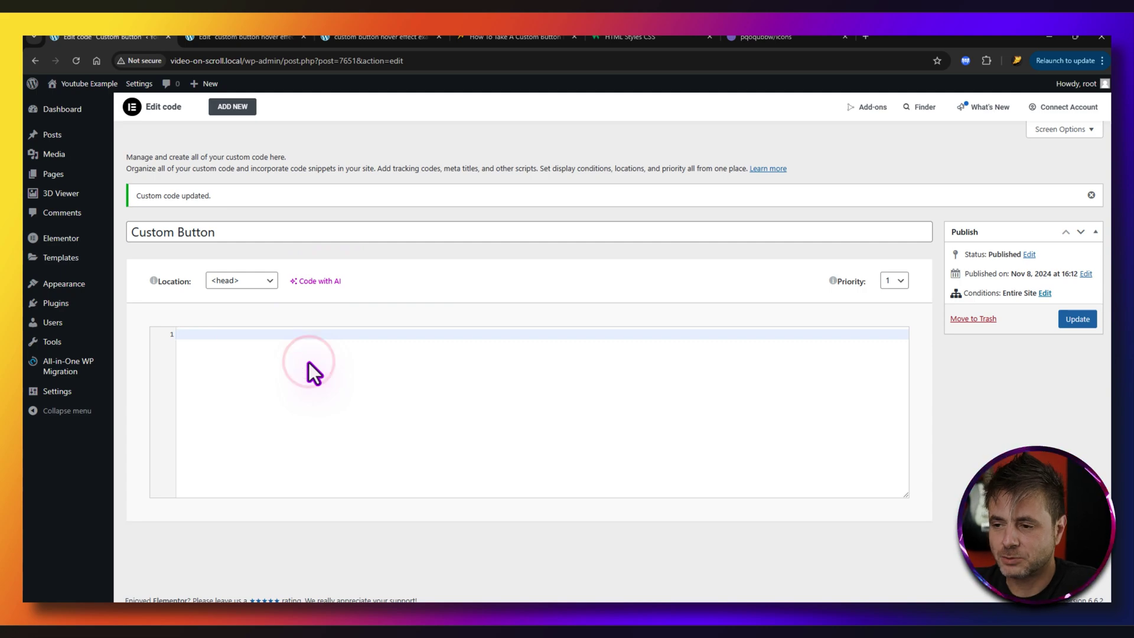
Step: Paste the button CSS into the snippet and add an opening <style> tag above it
key(ctrl+v)
scroll(337, 455, up, 10)
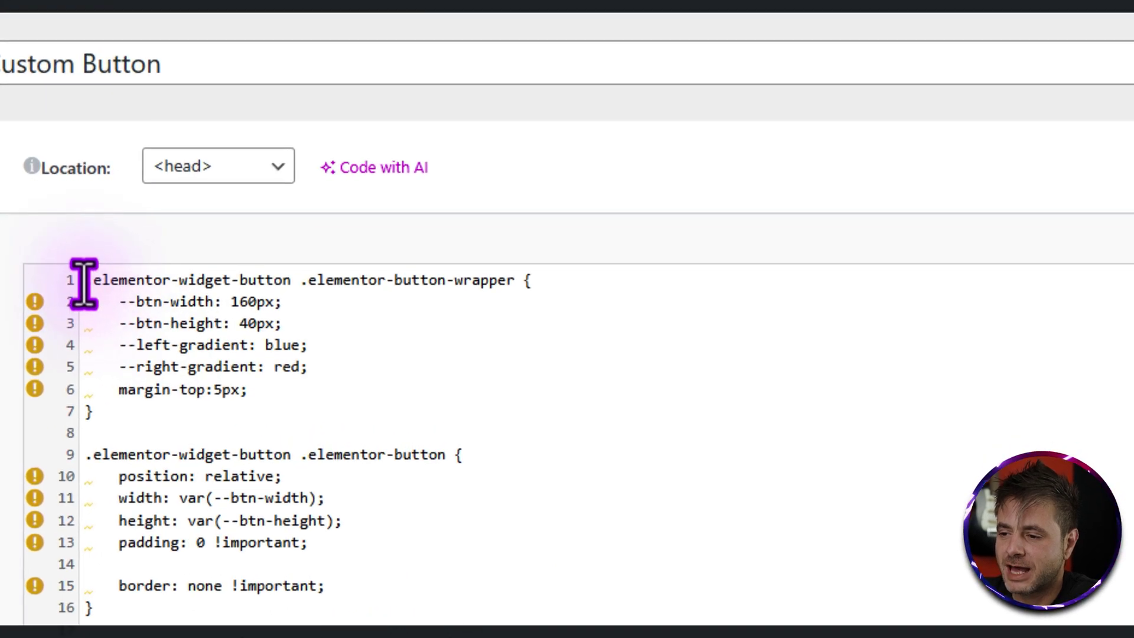
click(84, 280)
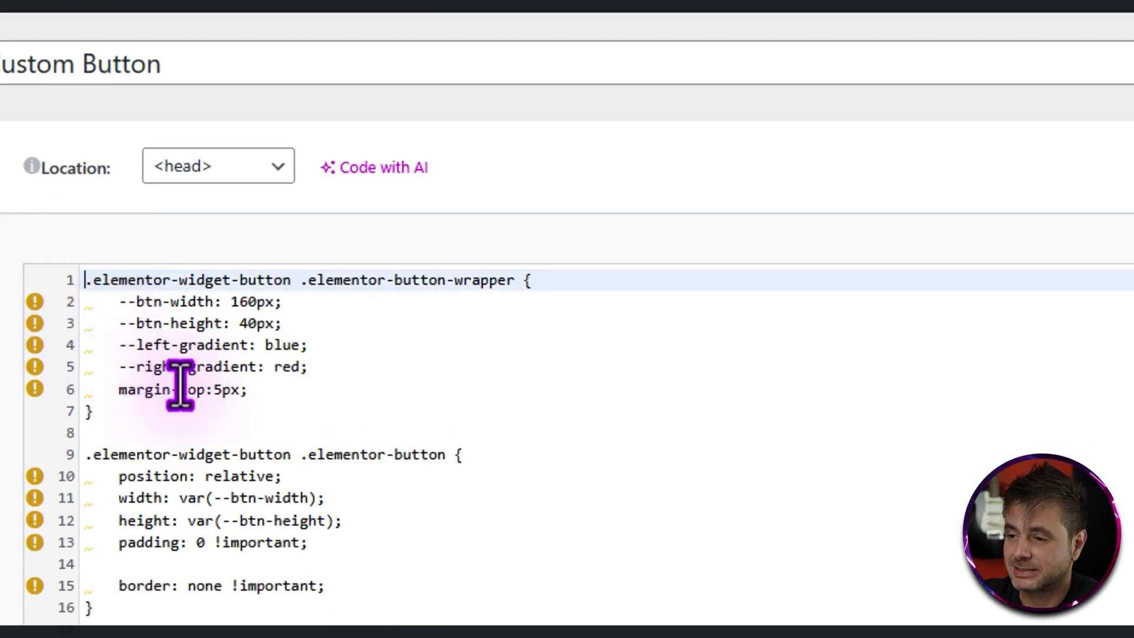
key(Return)
key(Up)
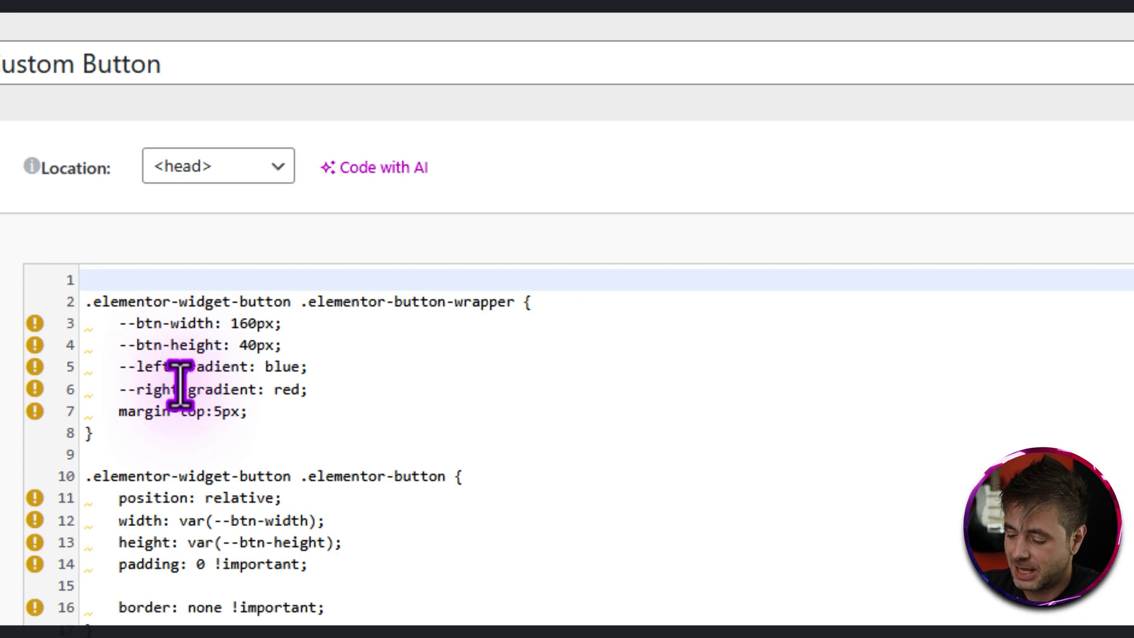
text(<)
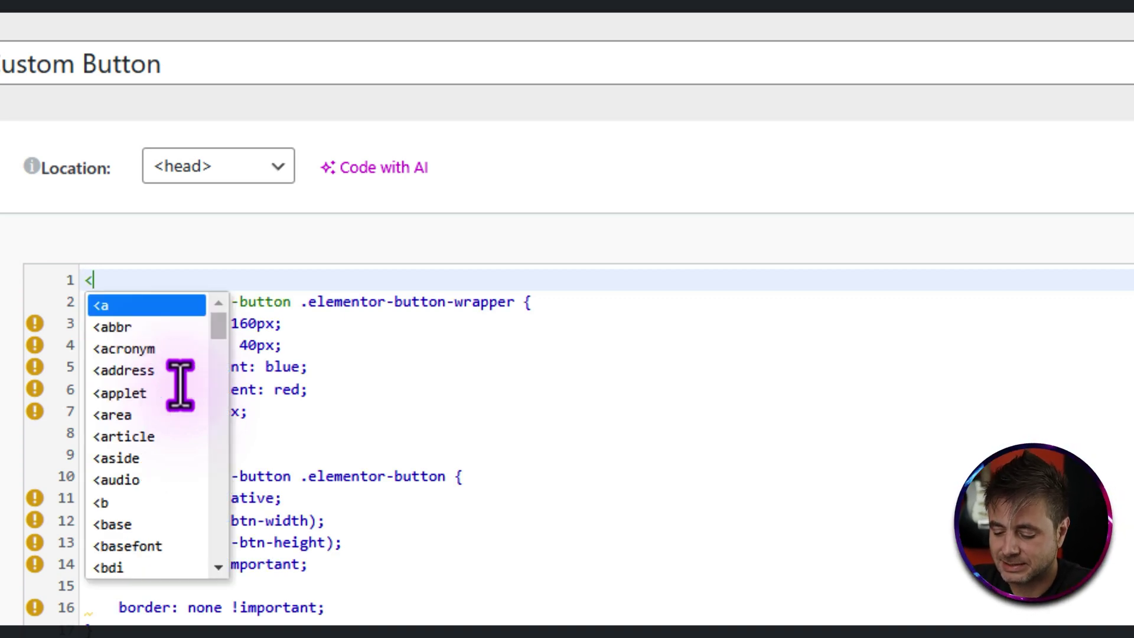
text(style)
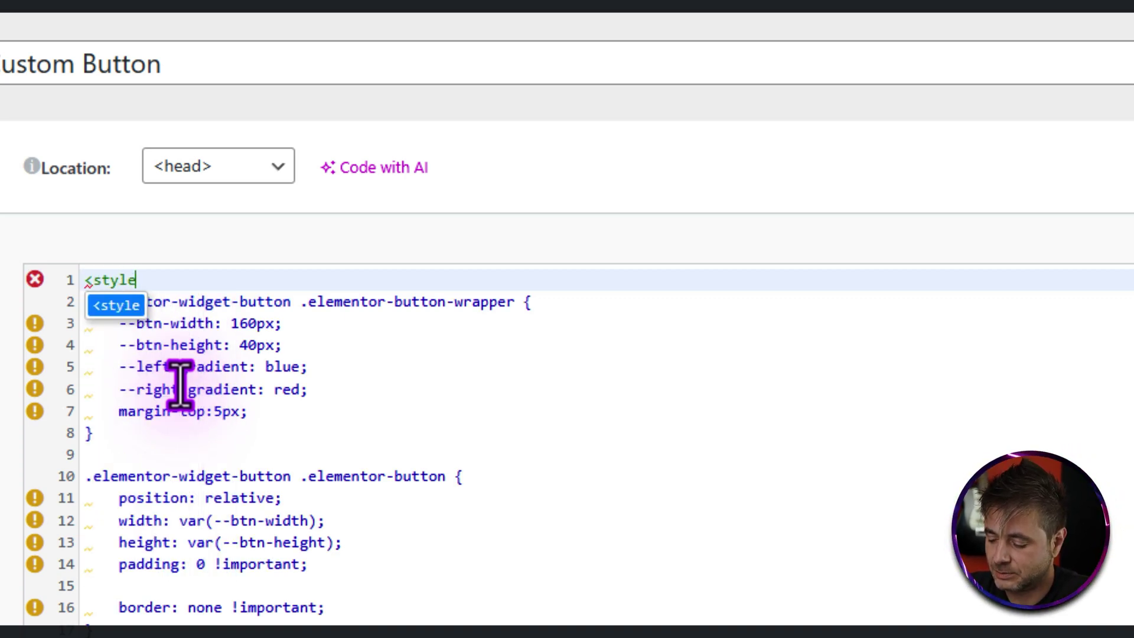
text(>)
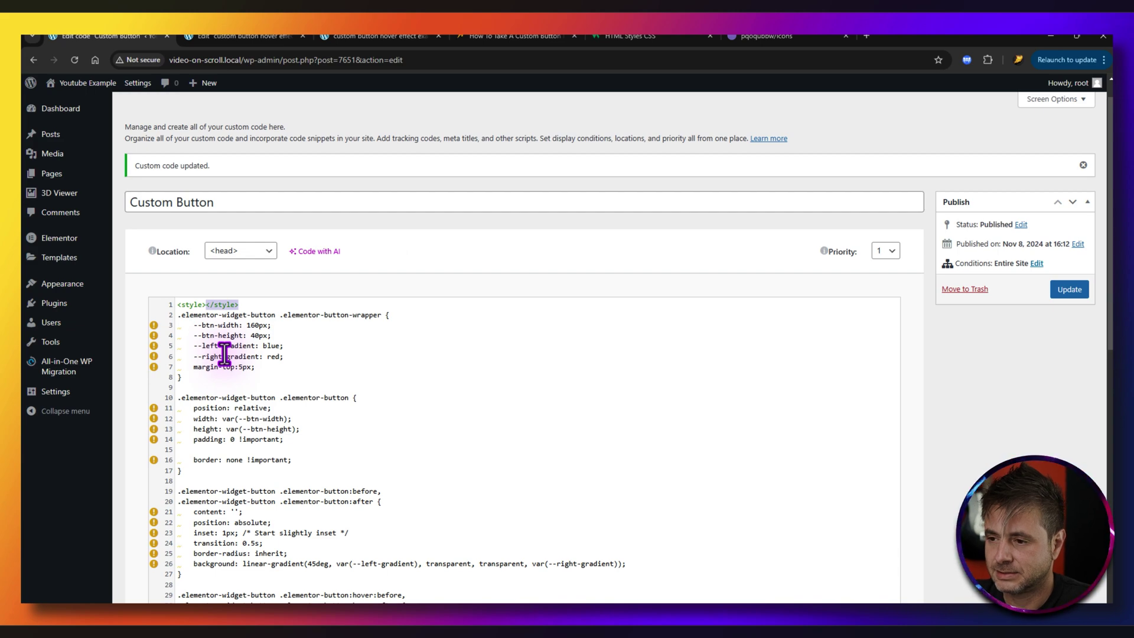
Step: Close the CSS with a </style> tag and publish the snippet for the Entire Site
scroll(225, 354, down, 8)
click(252, 533)
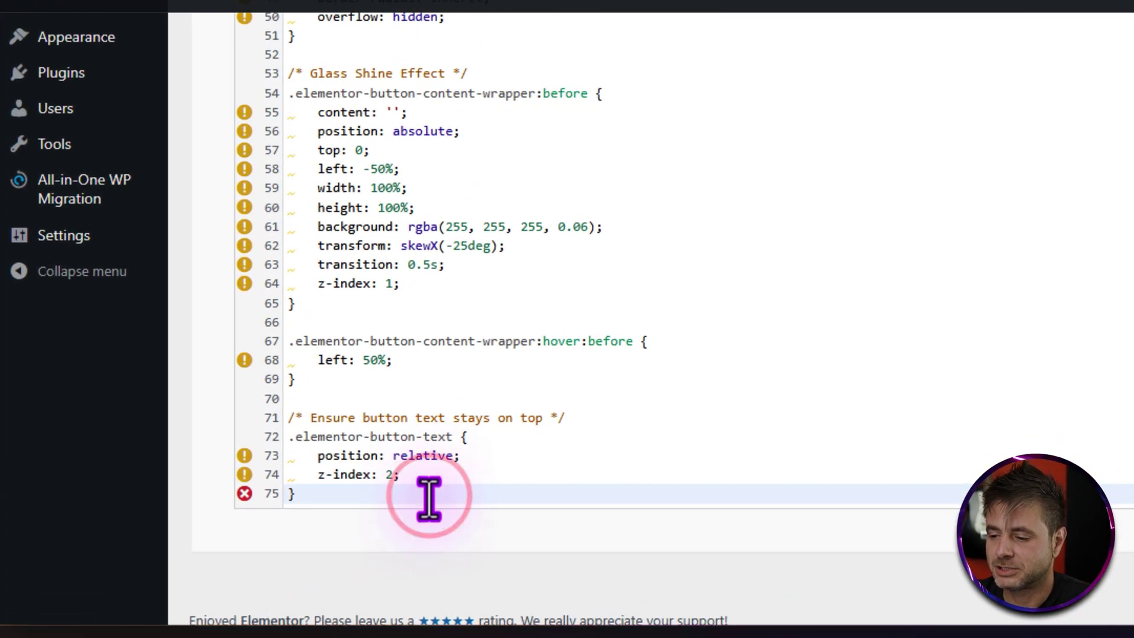
key(Return)
text(</style>)
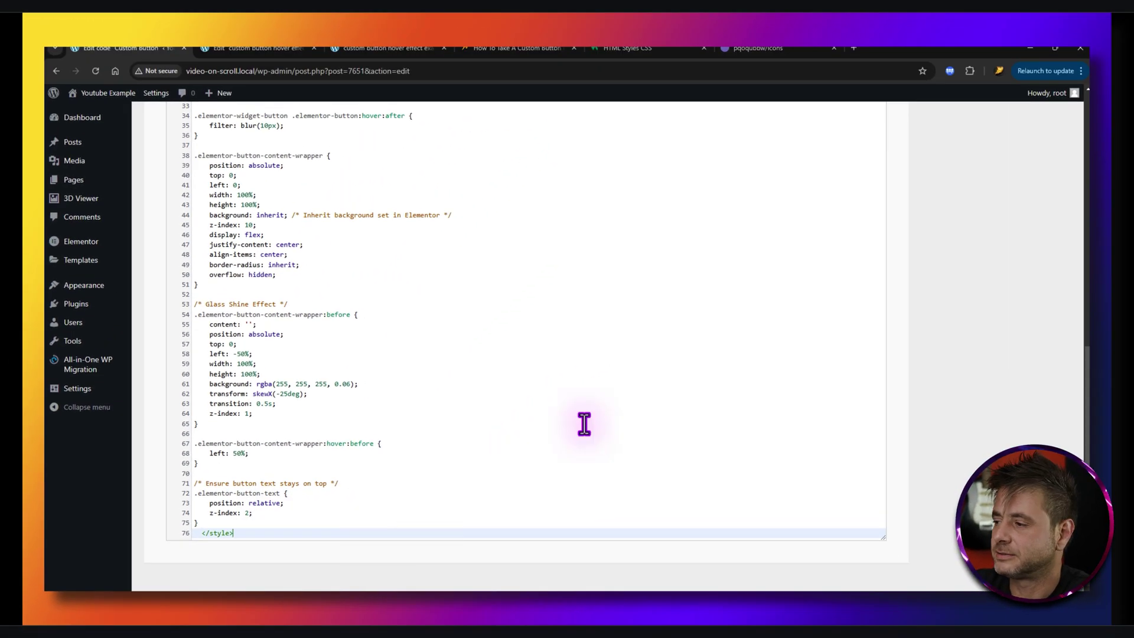
scroll(584, 424, up, 10)
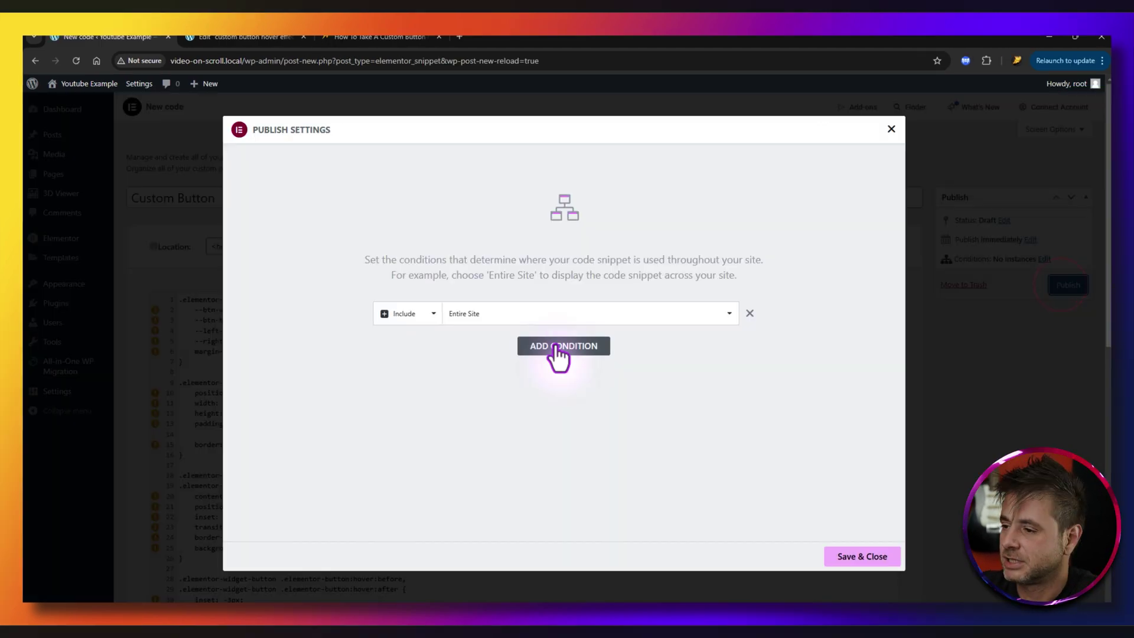
click(861, 561)
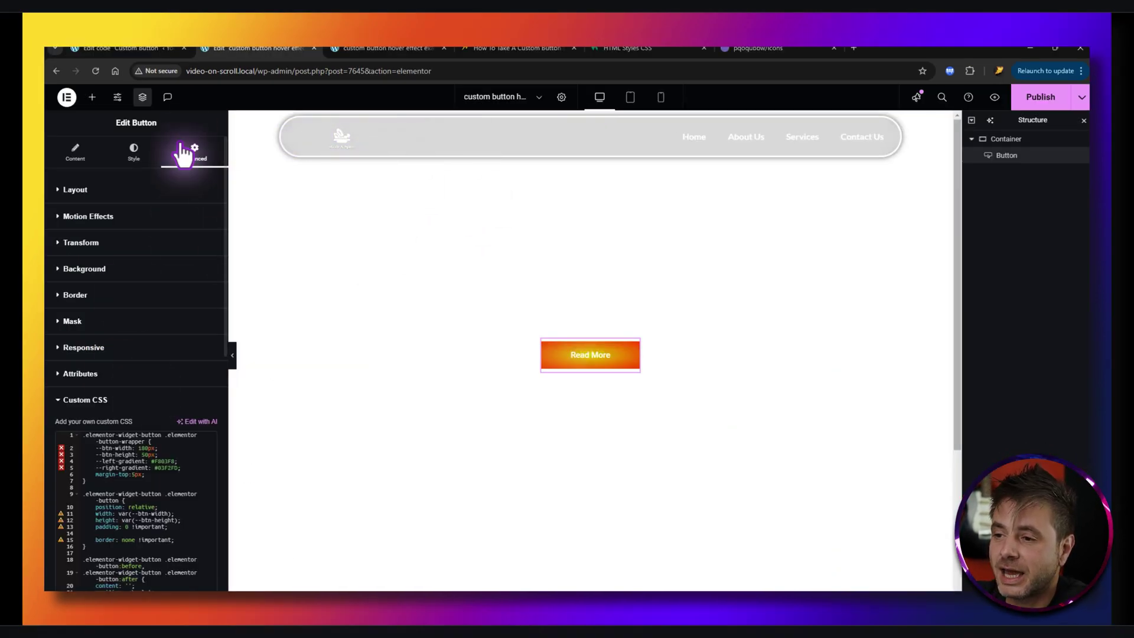
Step: Delete all of the Read More button's own custom CSS, then publish and preview the page
click(125, 454)
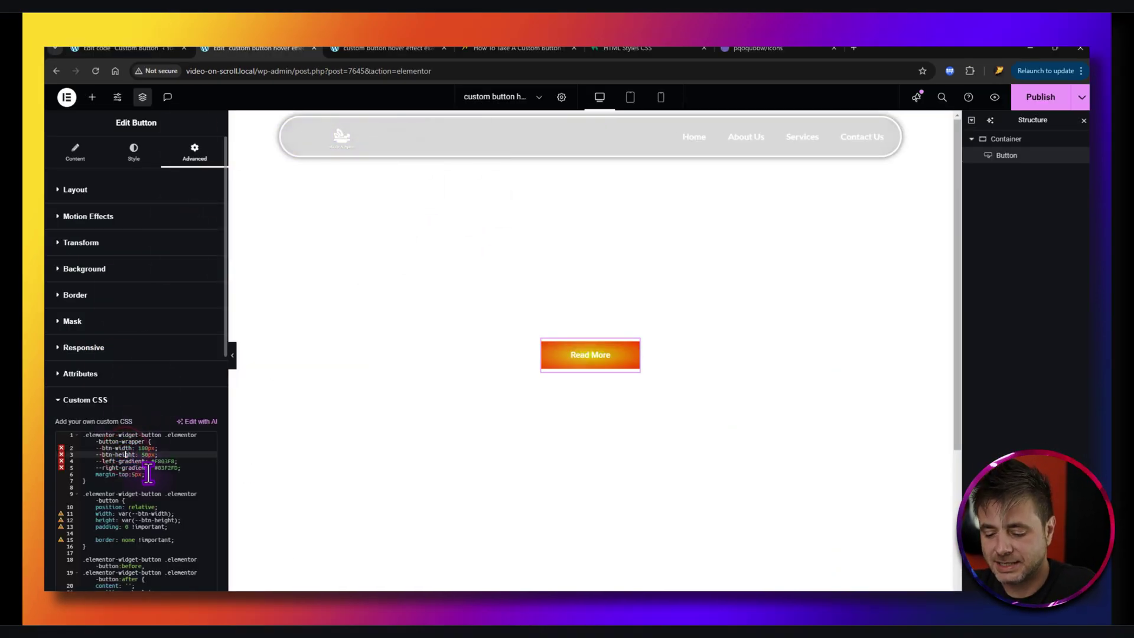
key(ctrl+a)
key(BackSpace)
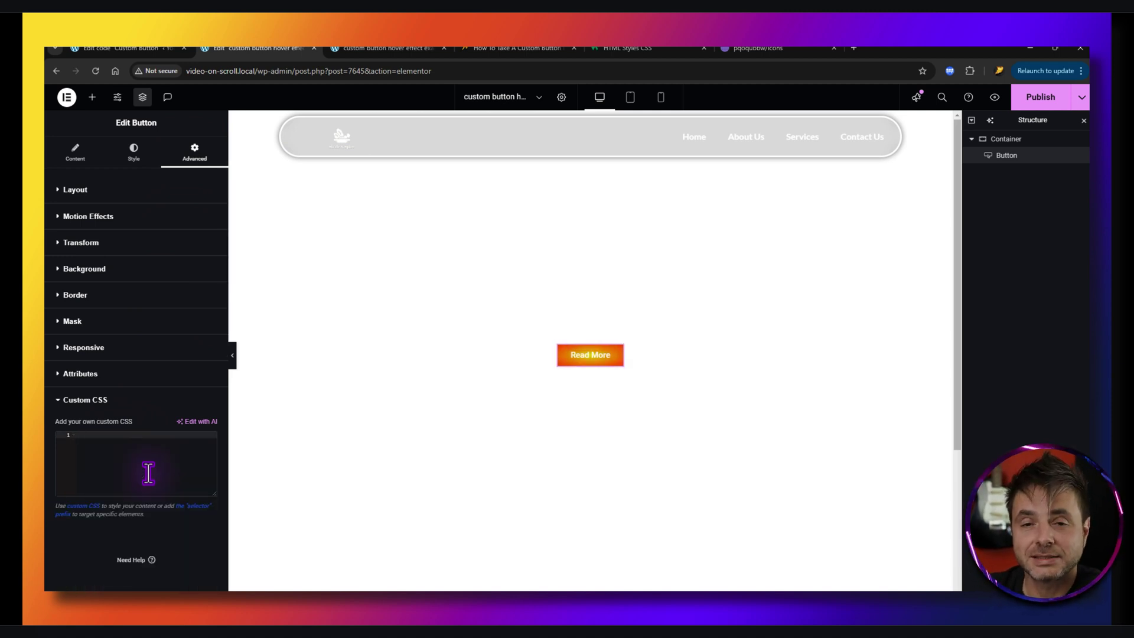
click(1039, 97)
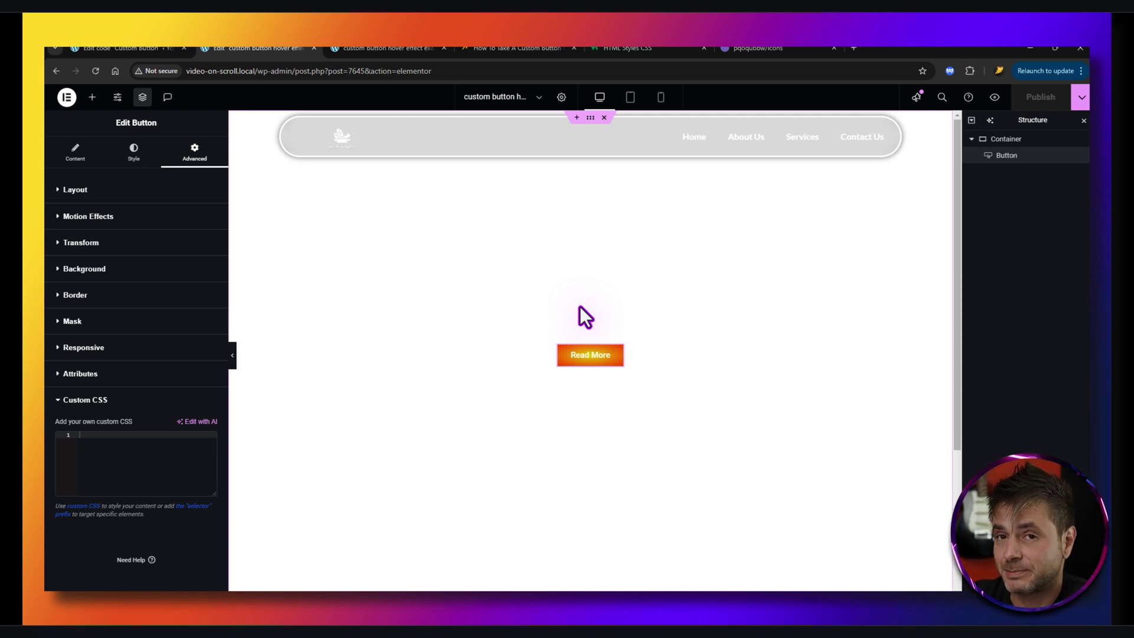
click(995, 97)
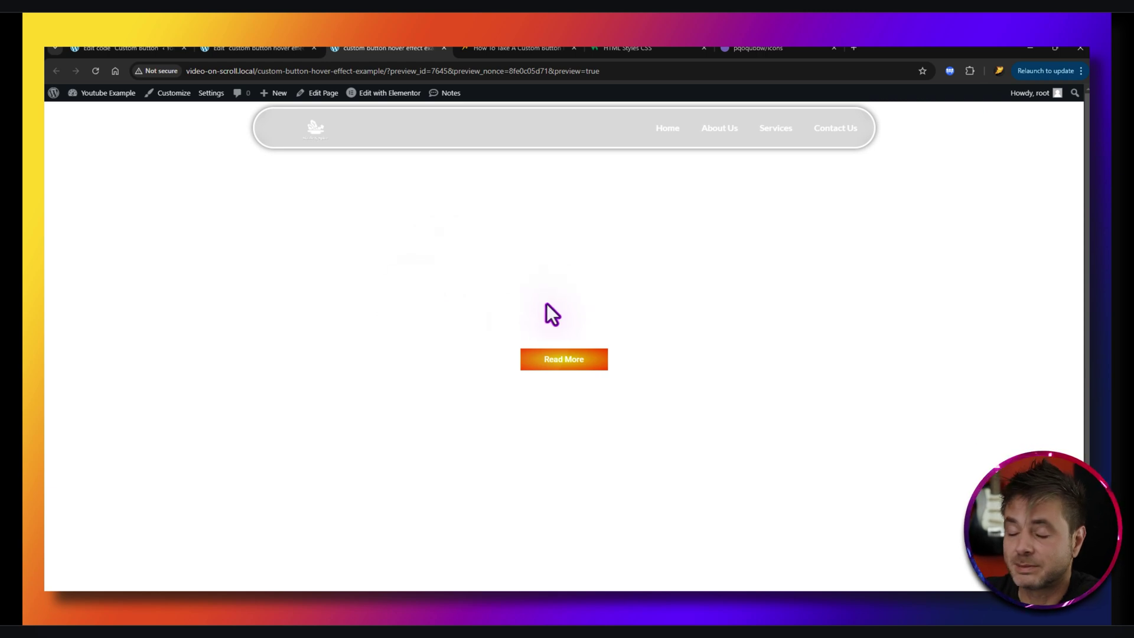